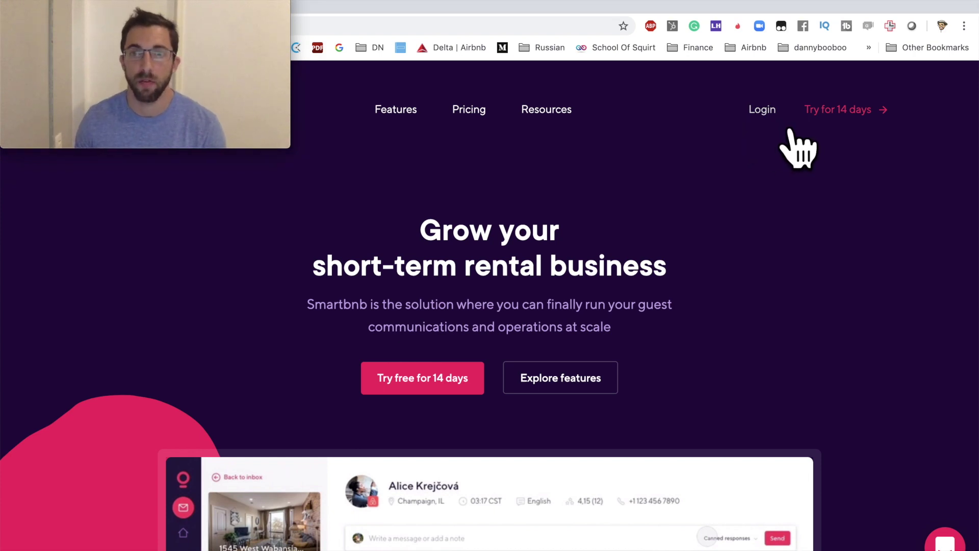
# - Enter the Smartbnb app from the homepage's Login/Try link to reach the dashboard
pyautogui.click(870, 121)
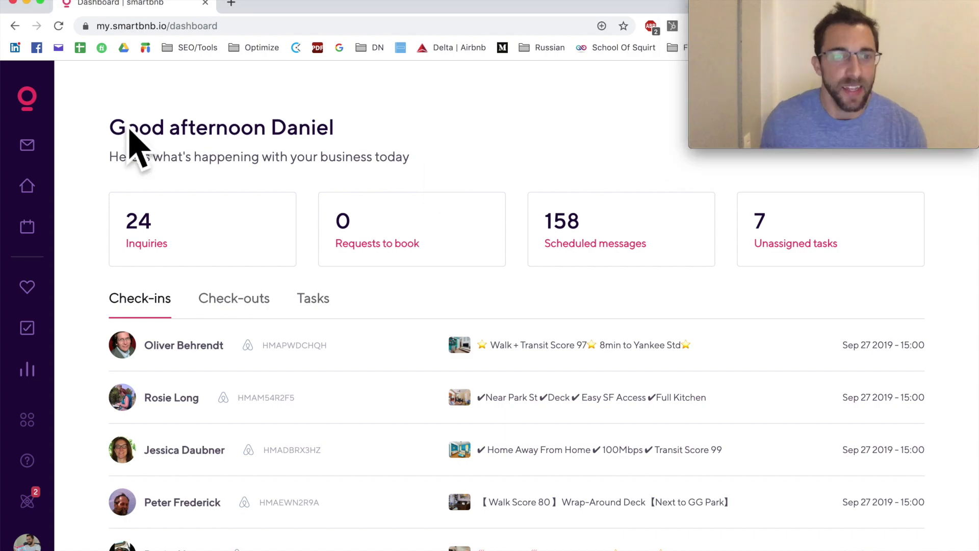
pyautogui.scroll(-10, 423, 327)
pyautogui.scroll(-7, 425, 326)
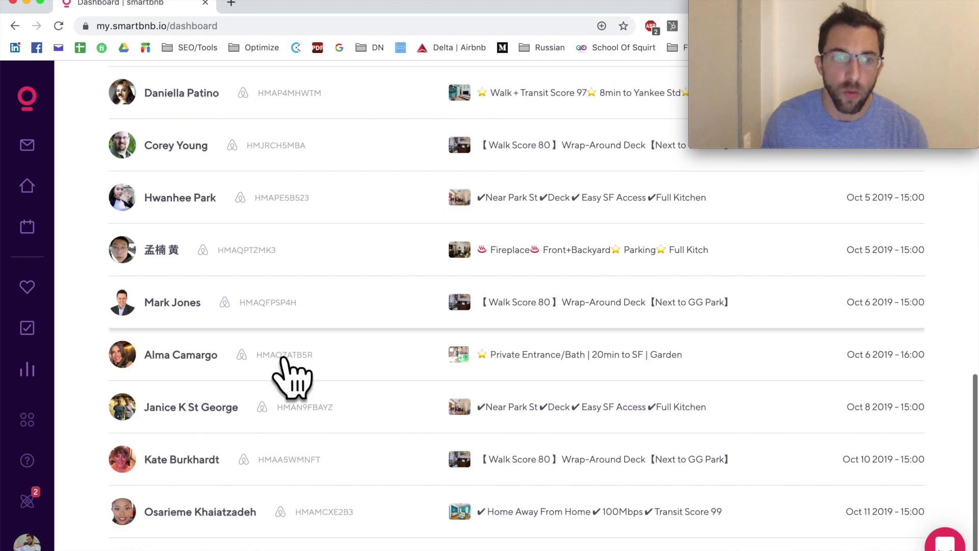
pyautogui.scroll(15, 301, 388)
pyautogui.scroll(-1, 610, 314)
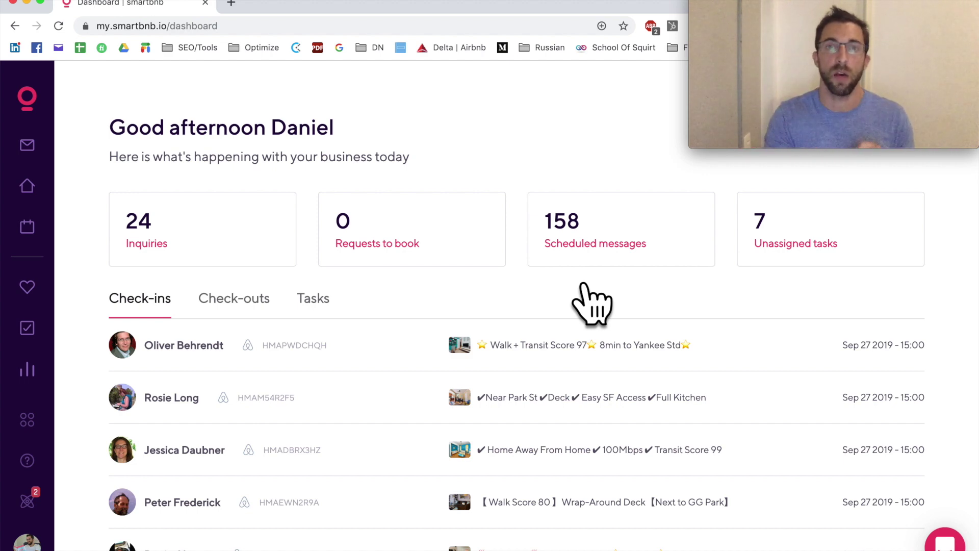
# - Look over the inbox and its + Filter options, then go to the Properties list
pyautogui.click(53, 161)
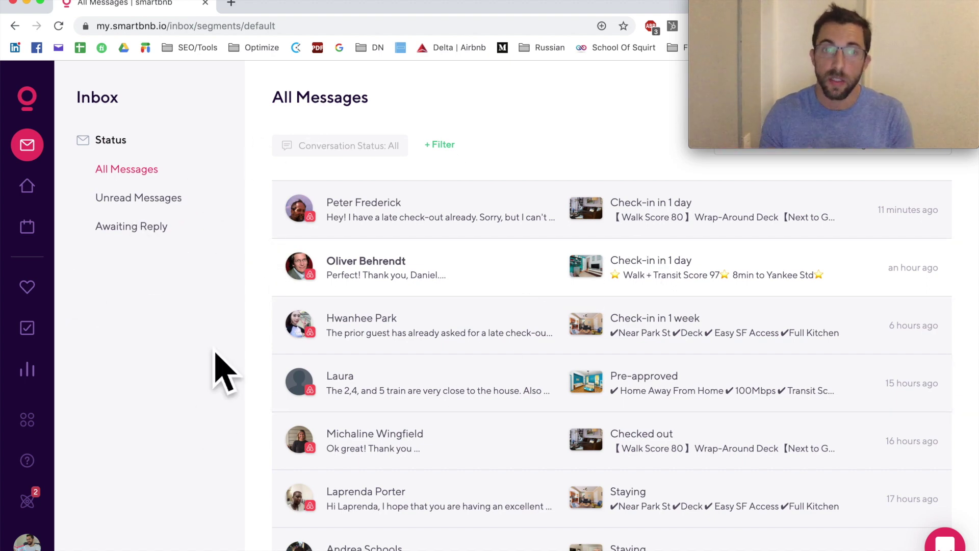
pyautogui.click(448, 148)
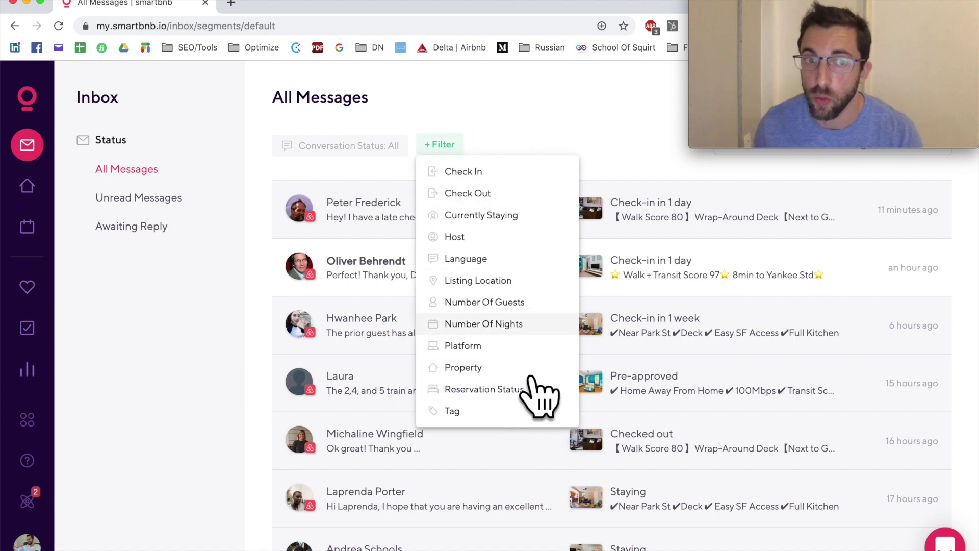
pyautogui.click(528, 133)
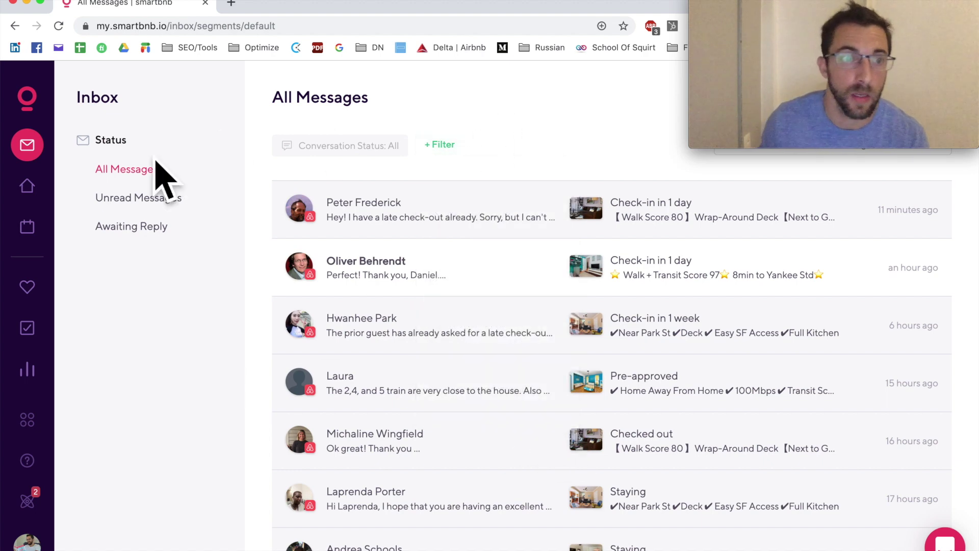
pyautogui.click(50, 206)
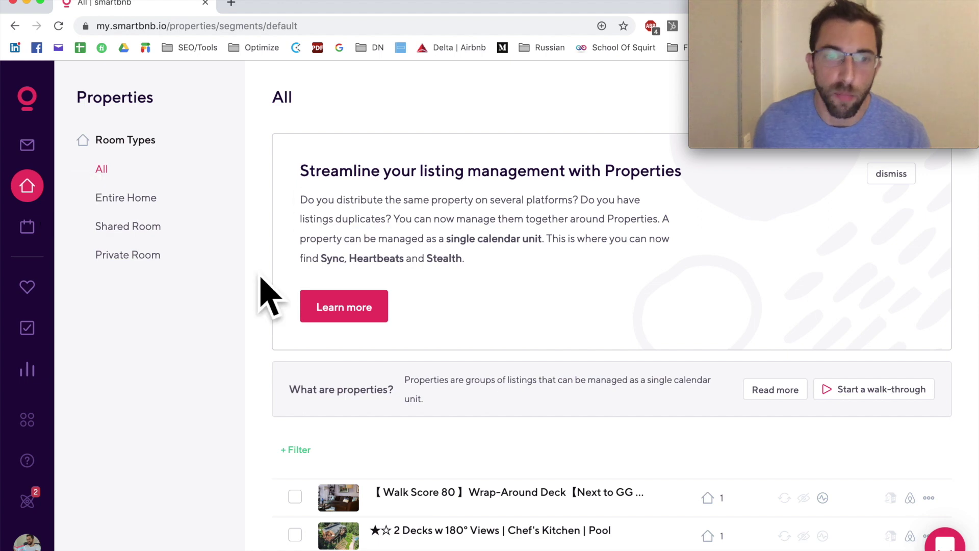
pyautogui.scroll(-5, 372, 346)
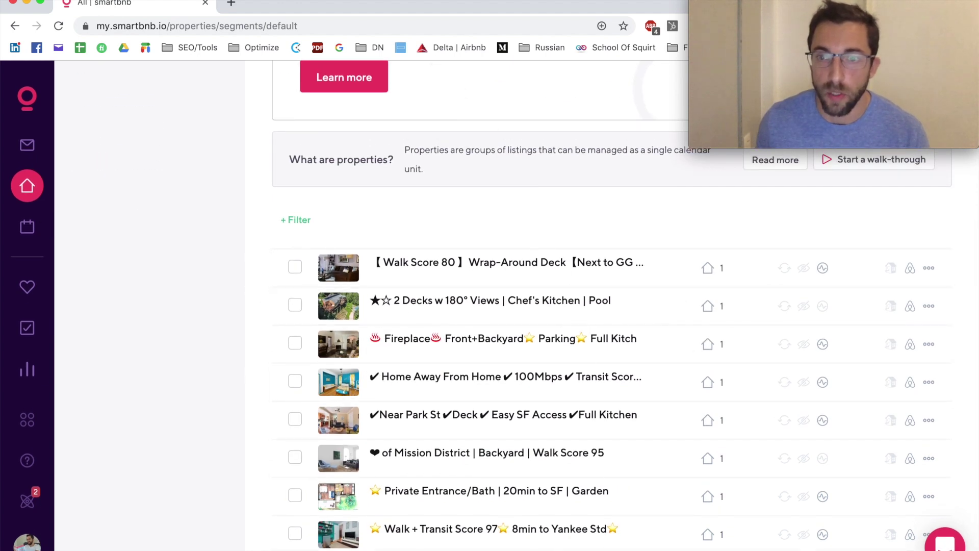
pyautogui.scroll(2, 913, 357)
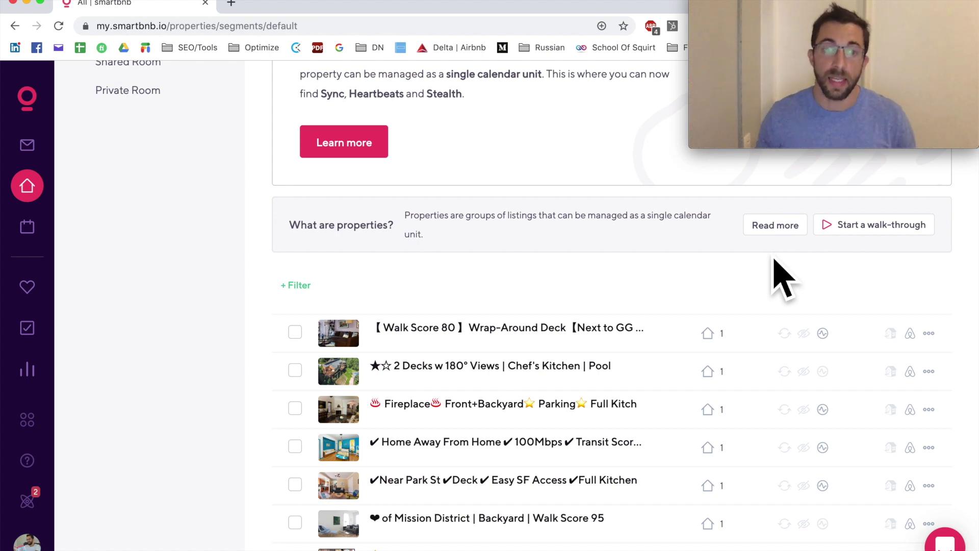
pyautogui.scroll(-1, 783, 278)
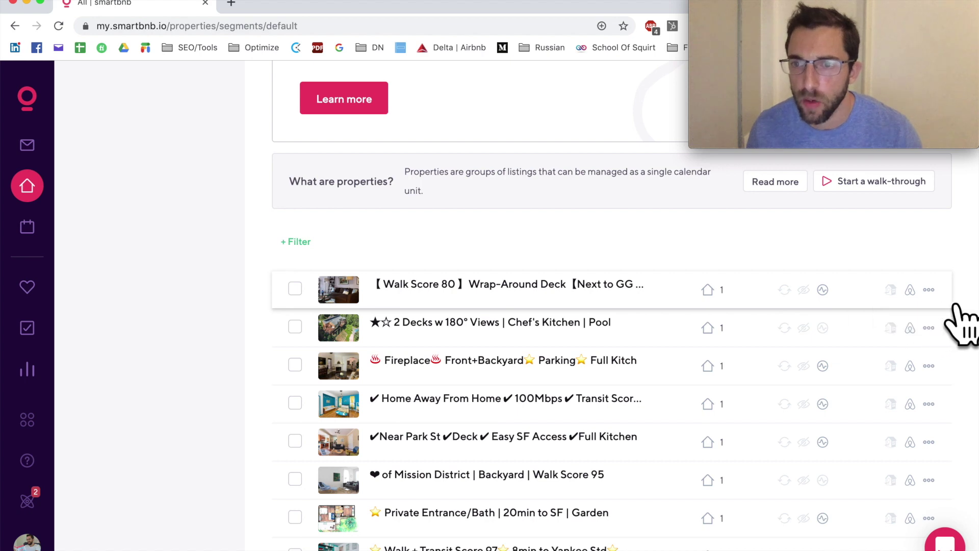
pyautogui.click(929, 290)
# - Review the Wrap-Around Deck property's edit page, then switch to the September 2019 calendar
pyautogui.click(897, 313)
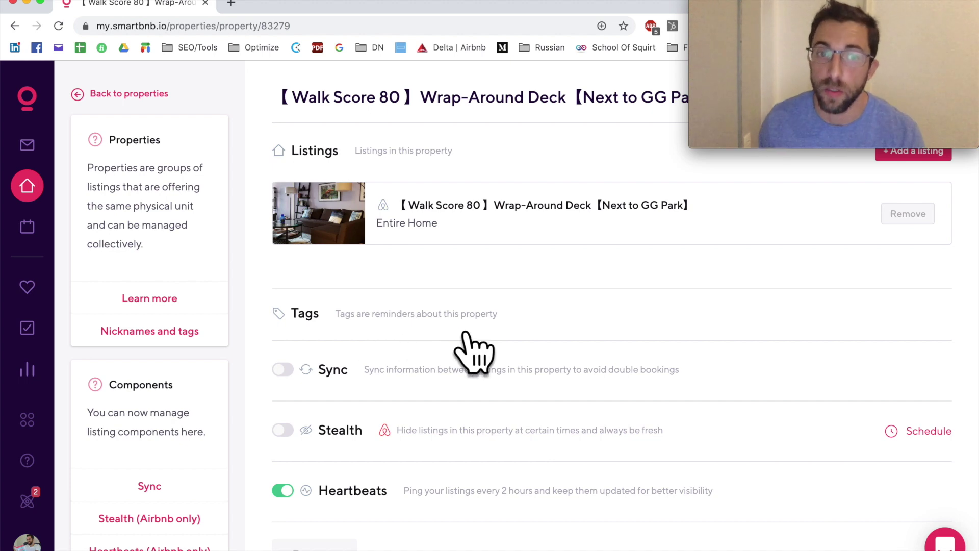
pyautogui.scroll(-1, 474, 352)
pyautogui.scroll(1, 492, 350)
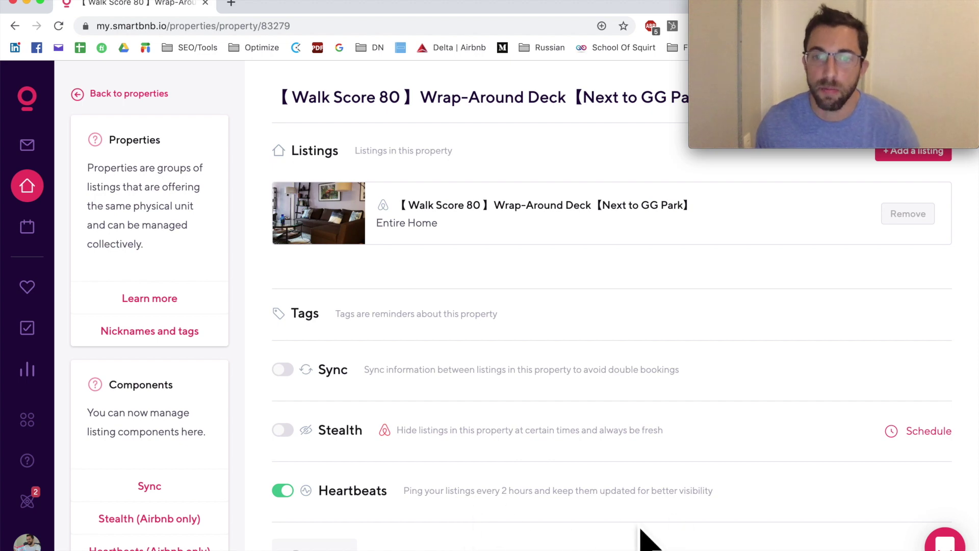
pyautogui.scroll(-2, 406, 434)
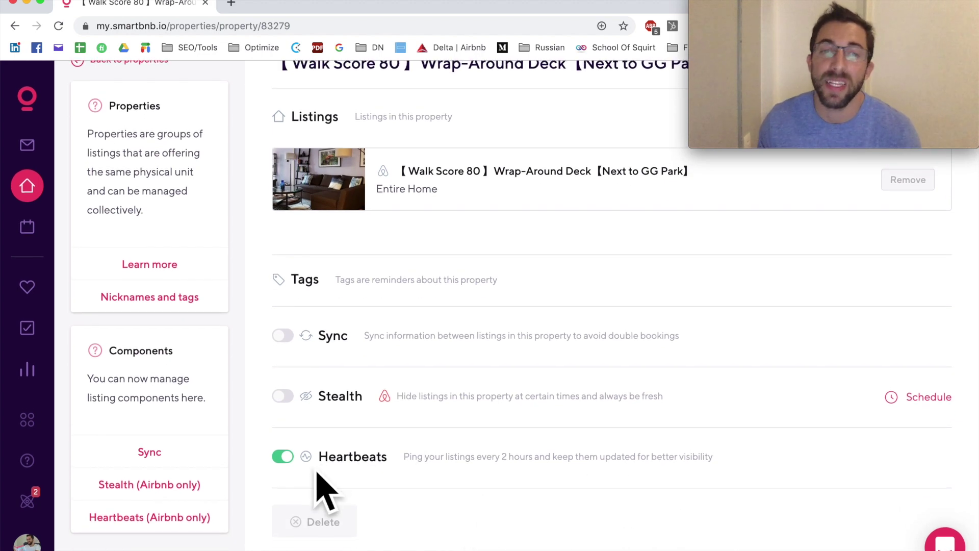
pyautogui.scroll(2, 158, 125)
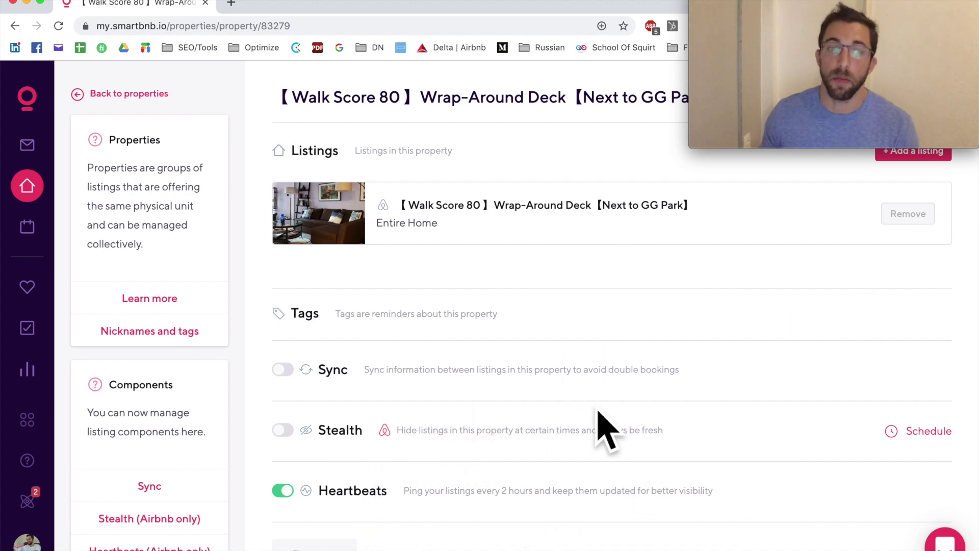
pyautogui.click(35, 232)
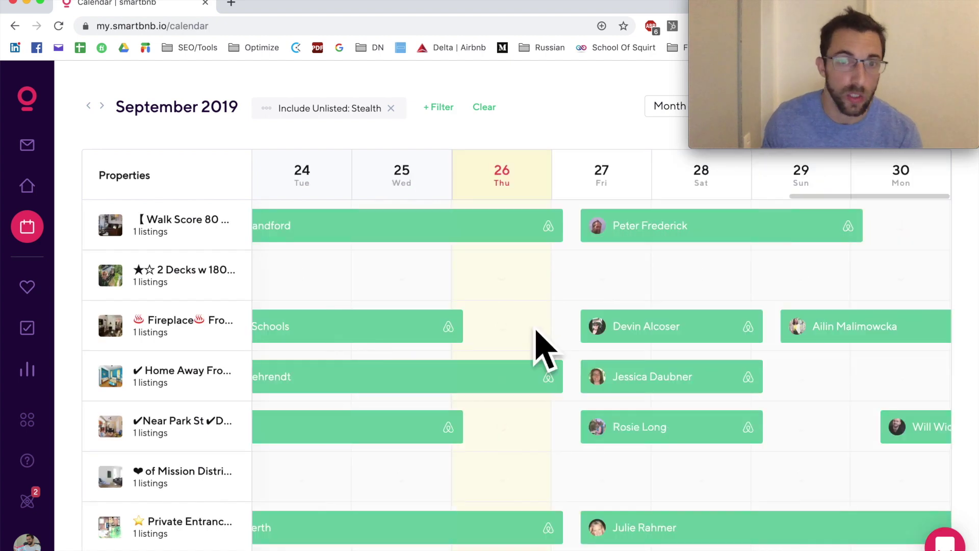
# - Scroll the calendar rows, then open the Guest experience overview with 37 messaging rules
pyautogui.scroll(-1, 197, 337)
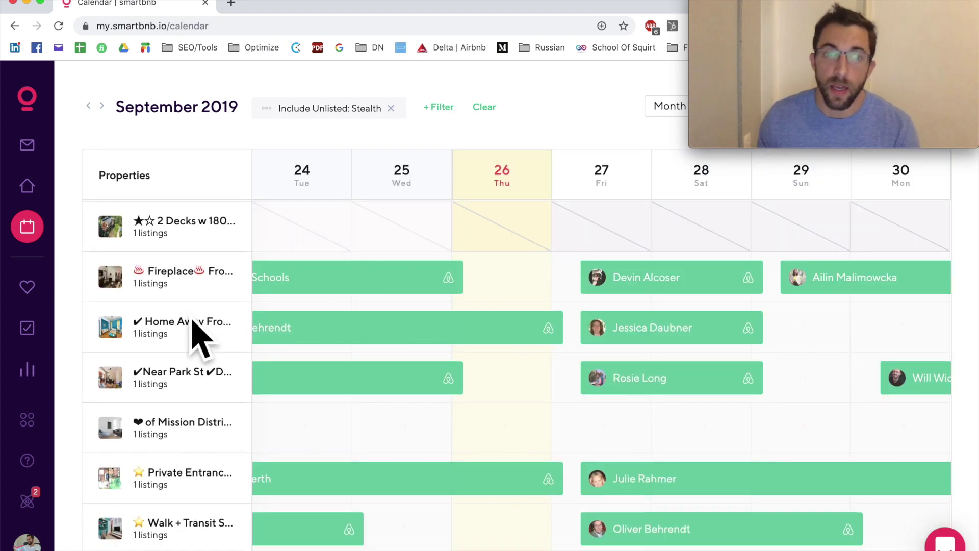
pyautogui.scroll(1, 174, 265)
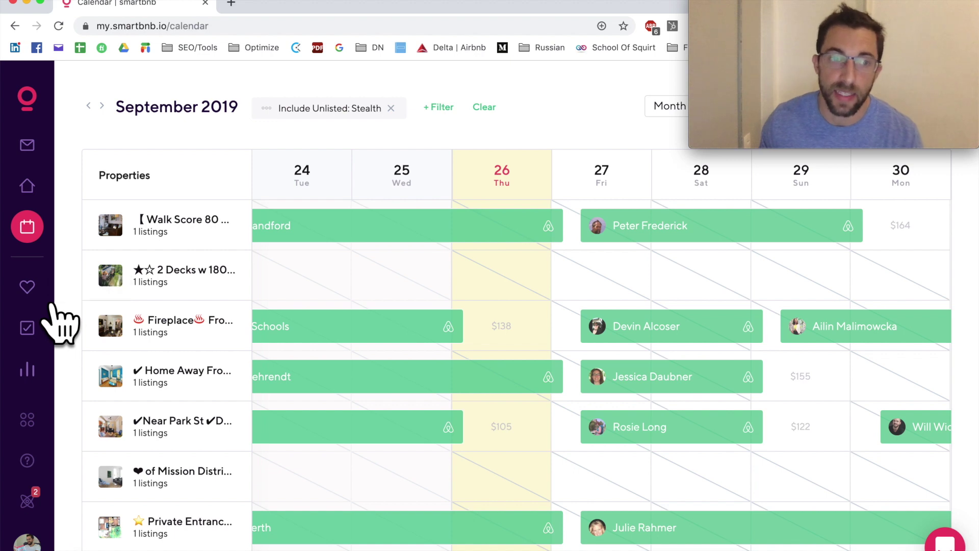
pyautogui.click(51, 303)
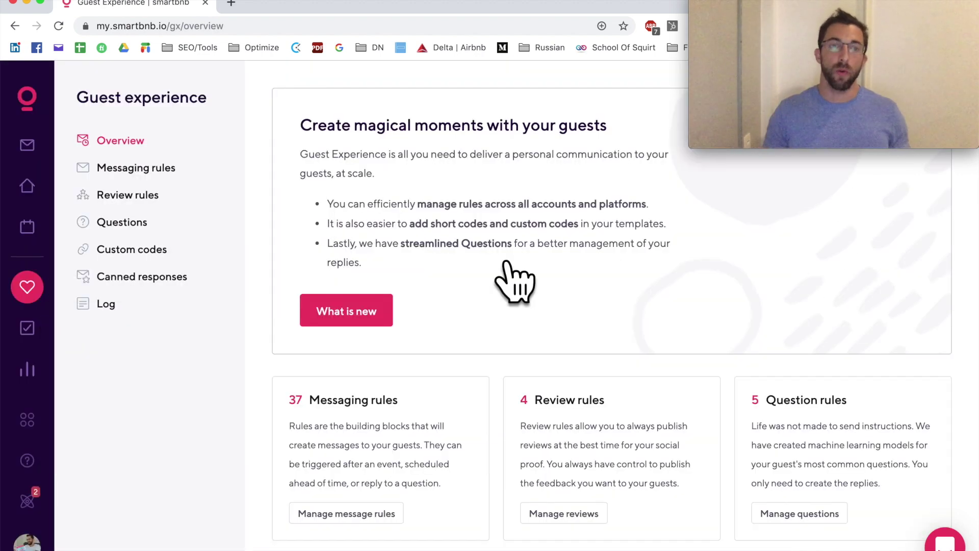
pyautogui.scroll(-6, 525, 225)
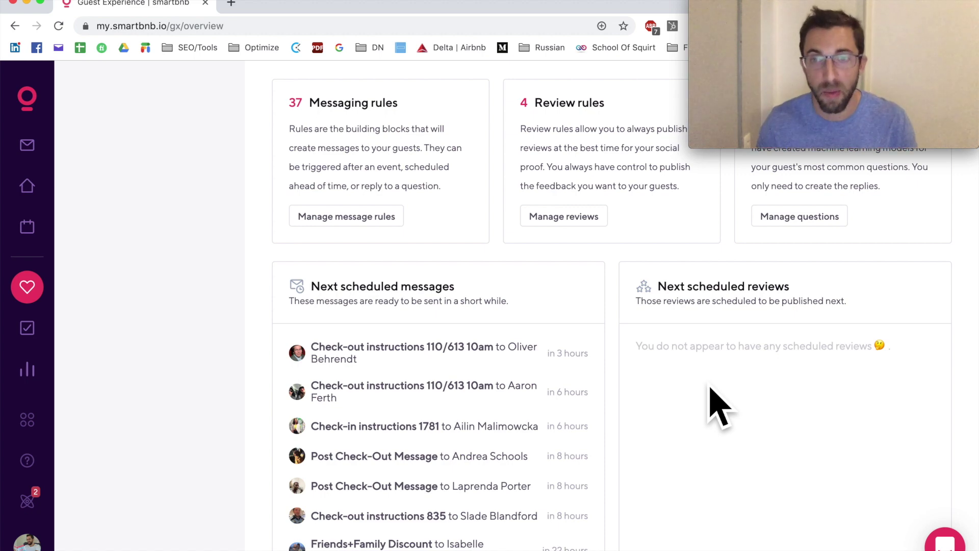
pyautogui.scroll(-3, 712, 393)
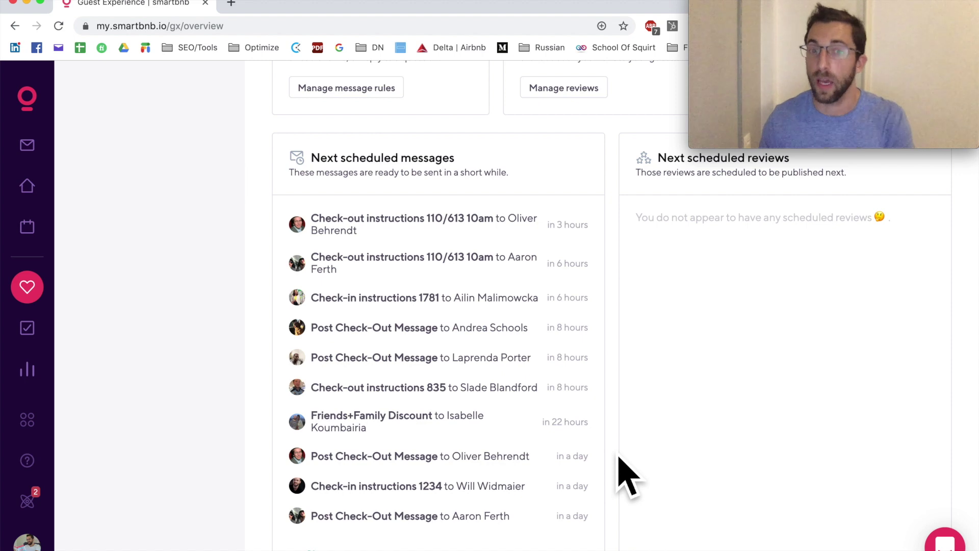
# - Scroll the Guest experience overview, then open the Messaging rules list
pyautogui.scroll(1, 620, 458)
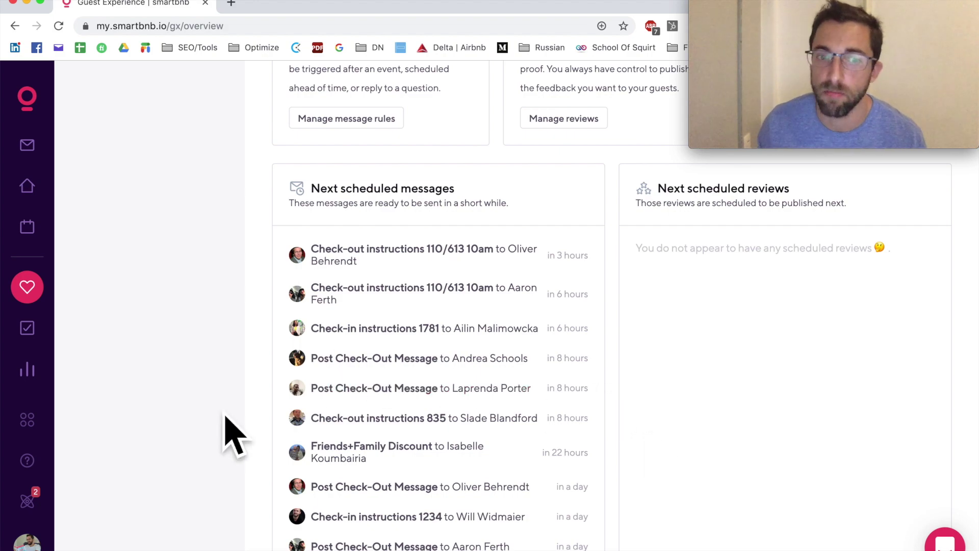
pyautogui.scroll(5, 273, 438)
pyautogui.click(130, 171)
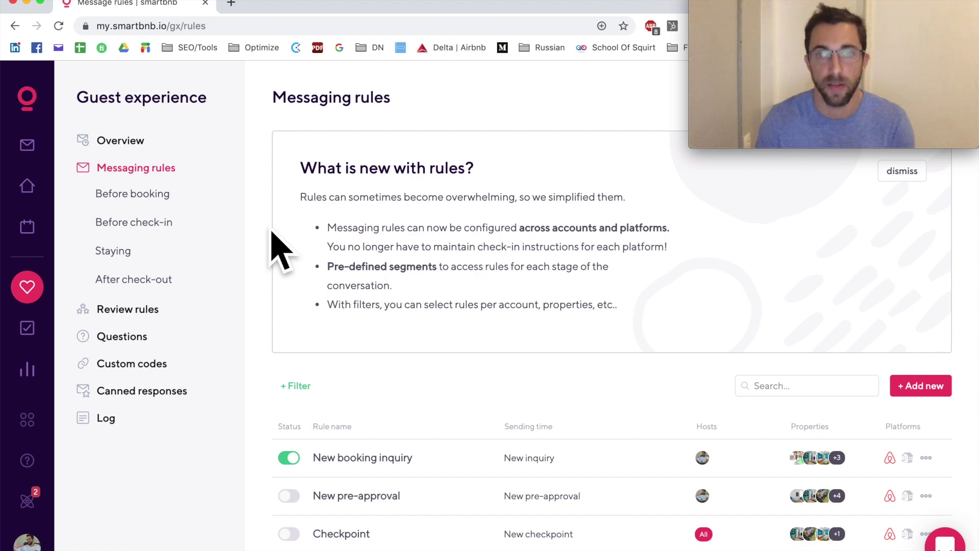
pyautogui.scroll(-15, 586, 345)
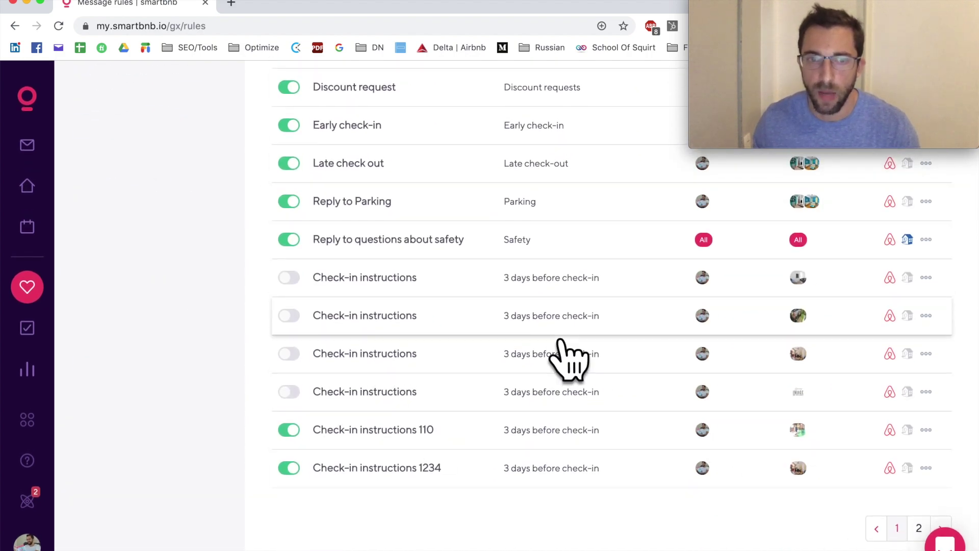
pyautogui.scroll(15, 562, 352)
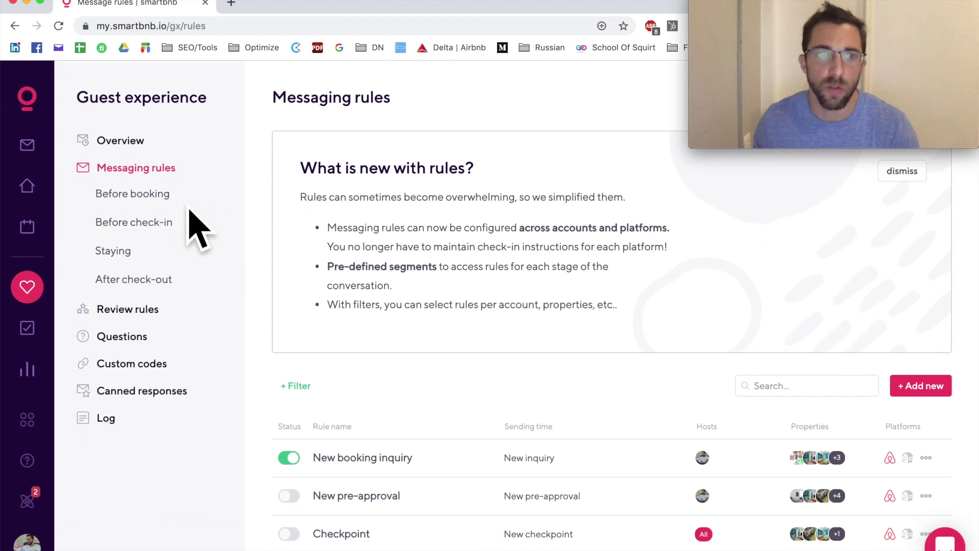
pyautogui.click(152, 197)
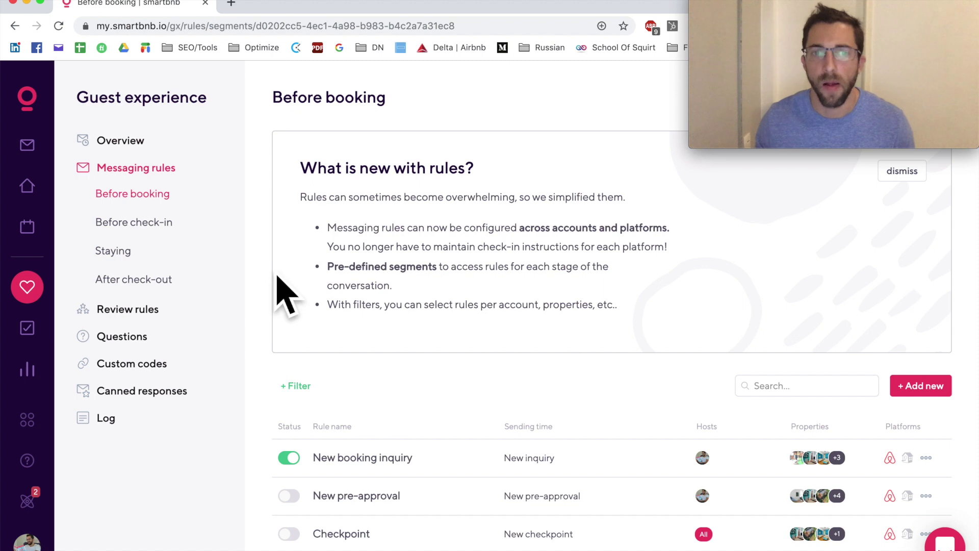
pyautogui.scroll(-2, 286, 294)
pyautogui.scroll(1, 327, 377)
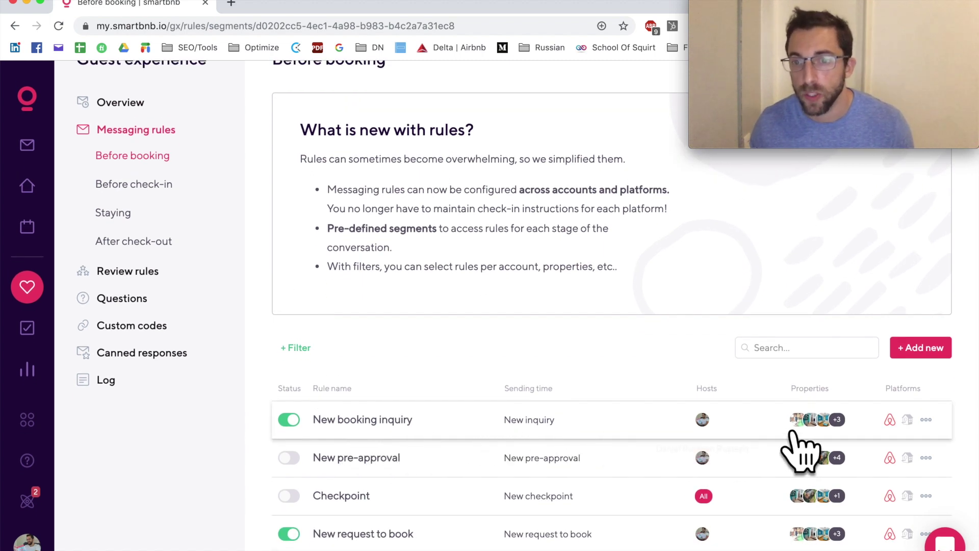
pyautogui.moveTo(837, 439)
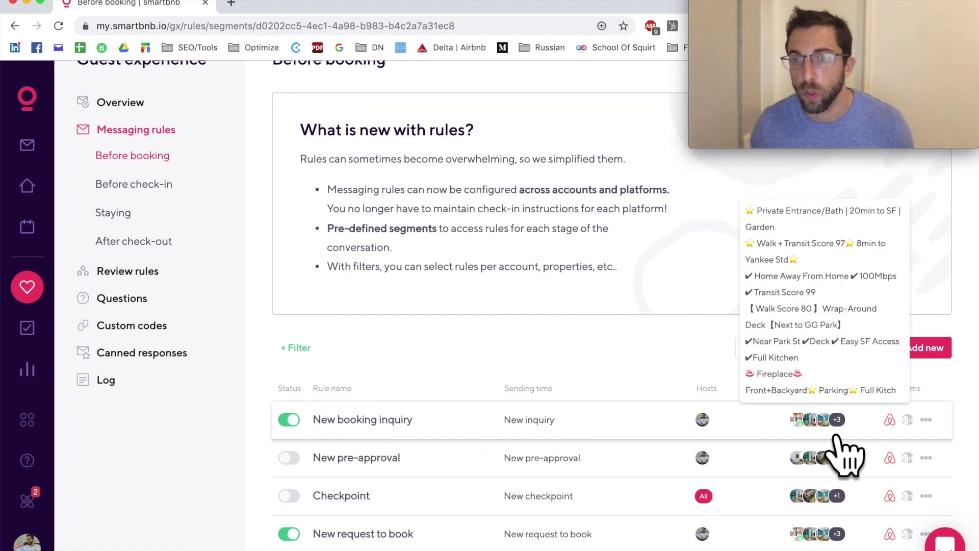
pyautogui.click(403, 424)
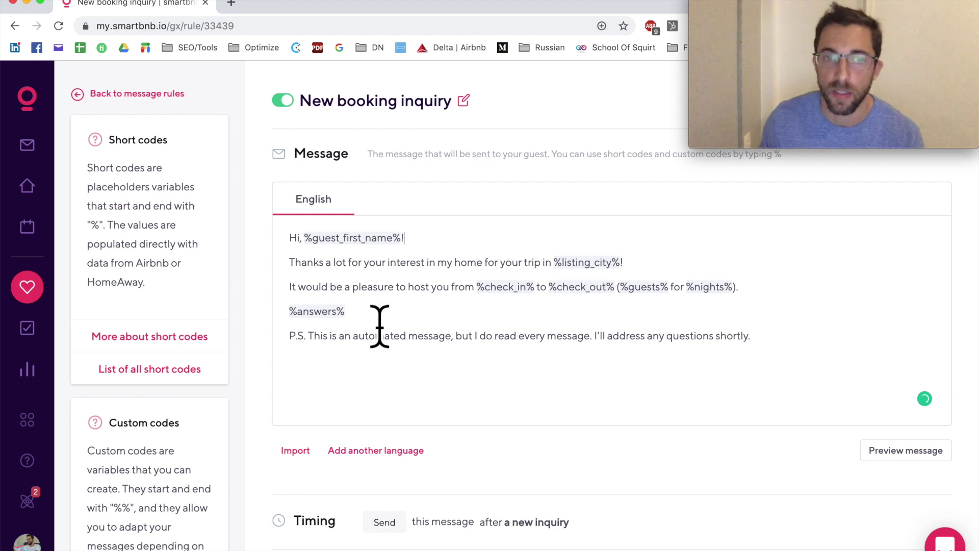
# - Inspect the %answers% placeholder line in the New booking inquiry message
pyautogui.moveTo(363, 328); pyautogui.dragTo(296, 327)
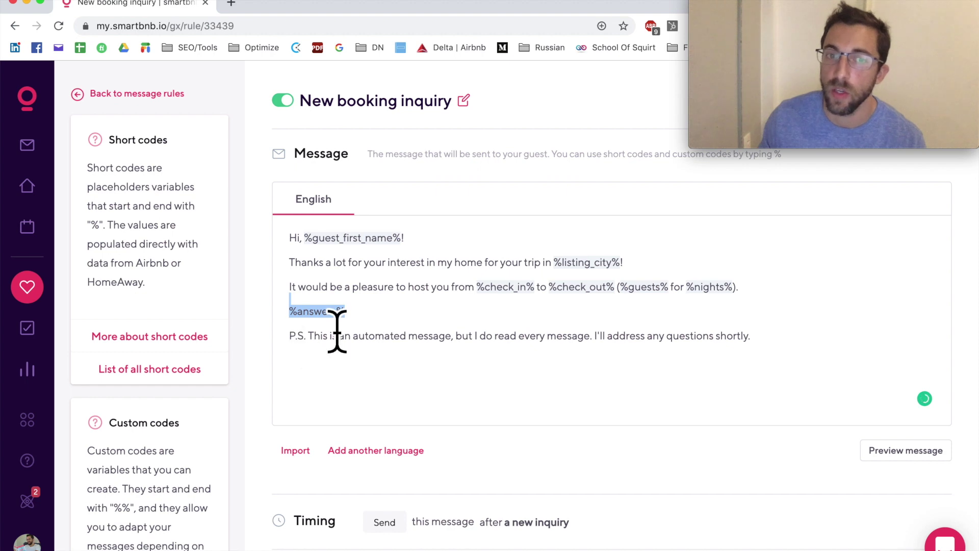
pyautogui.click(381, 334)
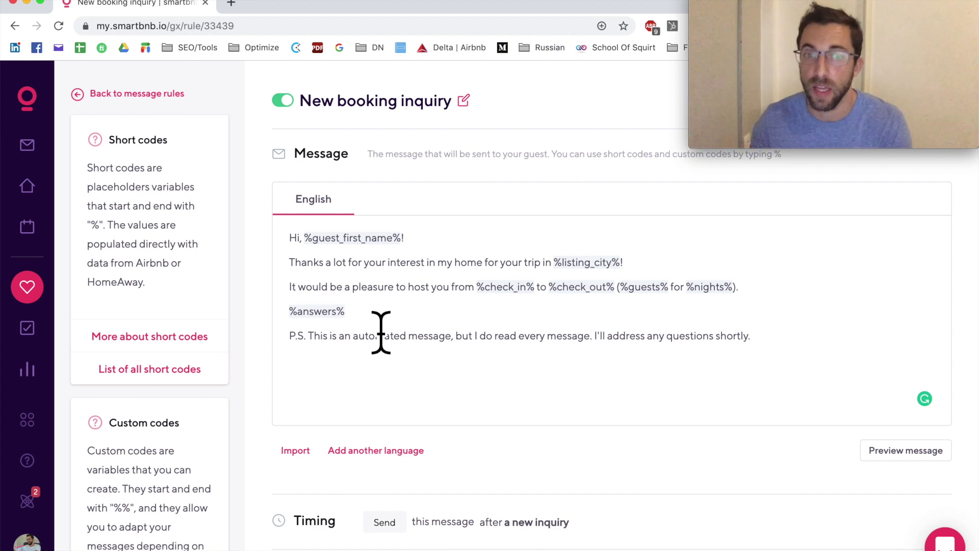
pyautogui.moveTo(367, 328); pyautogui.dragTo(286, 344)
pyautogui.click(333, 325)
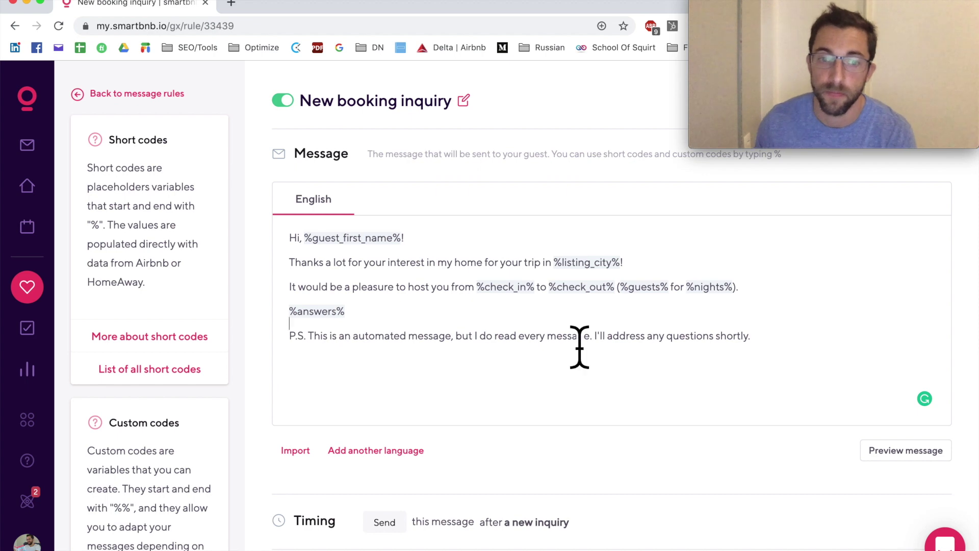
# - Expand the rule's Settings, scroll through Scope, and open the list of available short codes
pyautogui.scroll(-5, 580, 347)
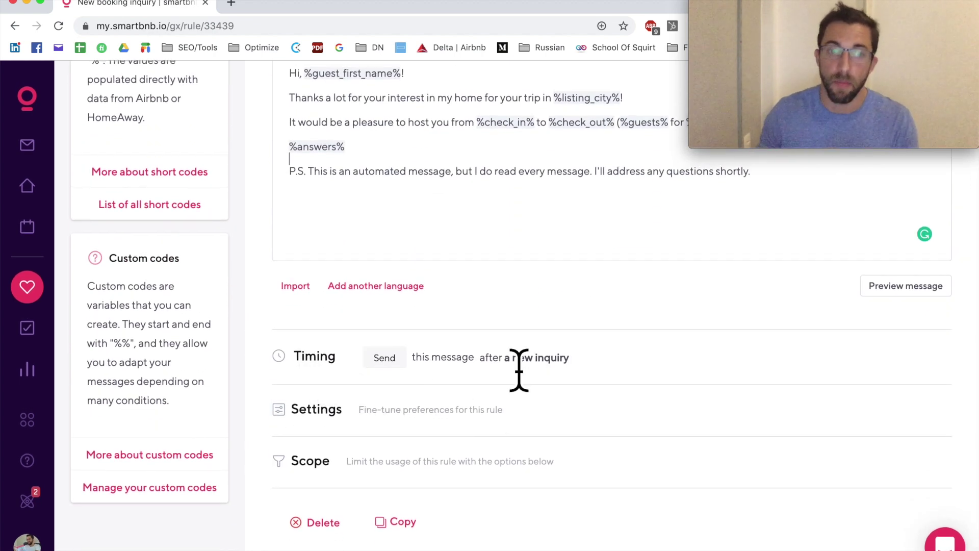
pyautogui.click(340, 425)
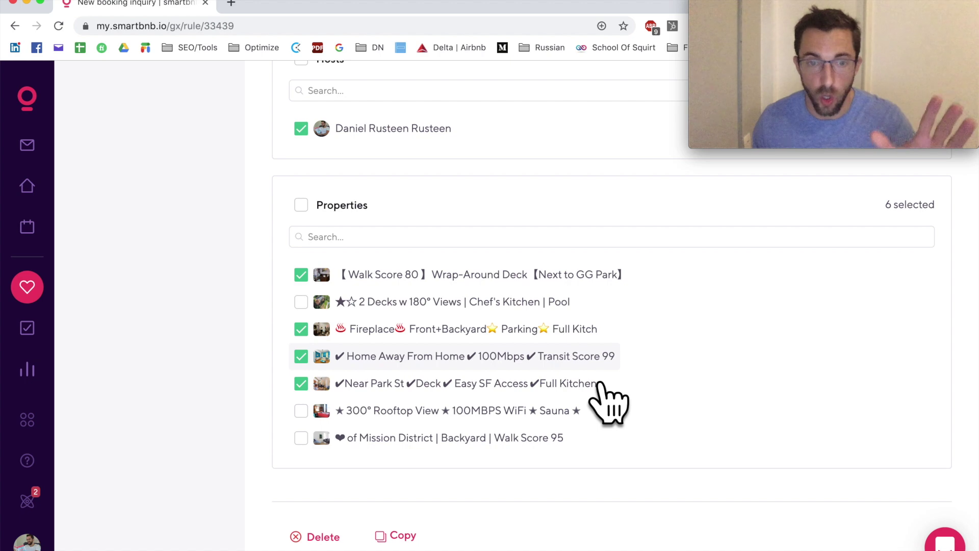
pyautogui.scroll(-5, 634, 380)
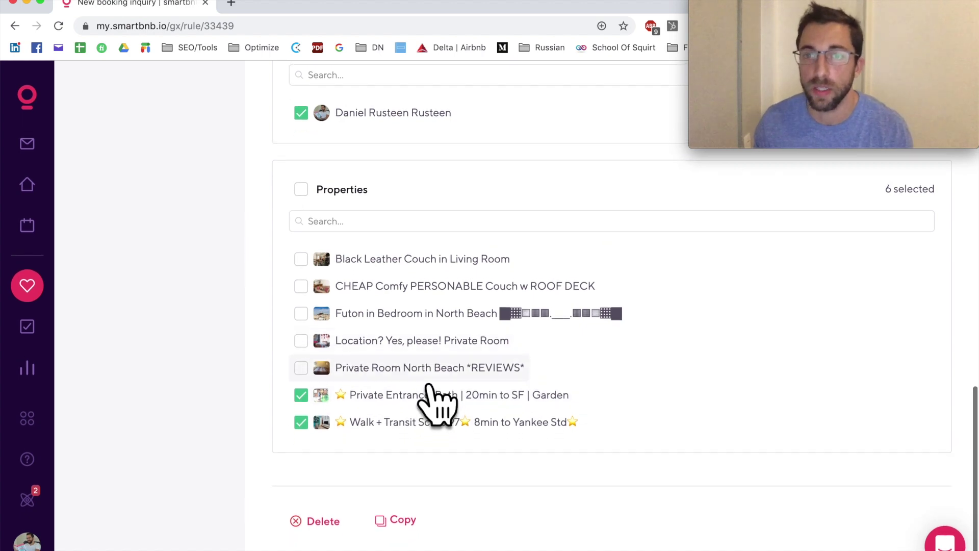
pyautogui.scroll(15, 357, 377)
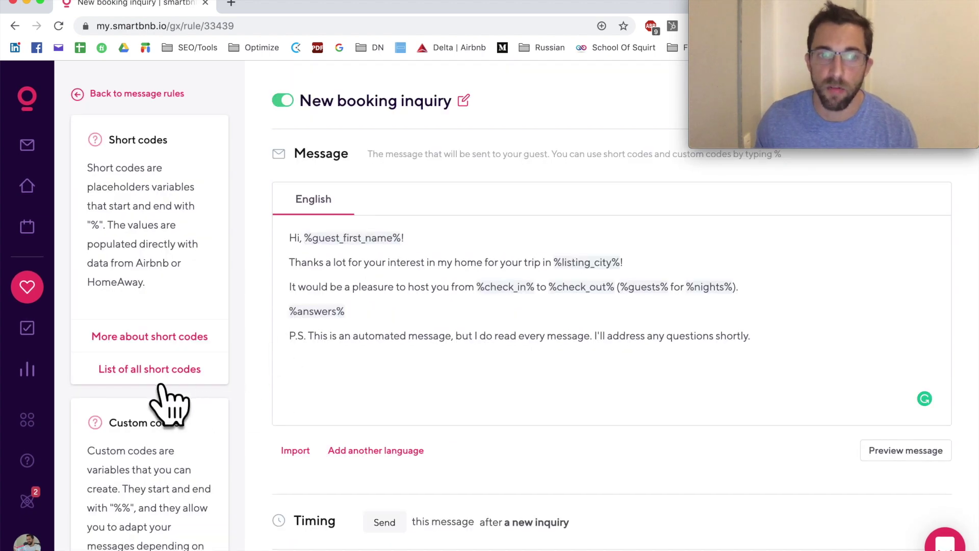
pyautogui.click(147, 372)
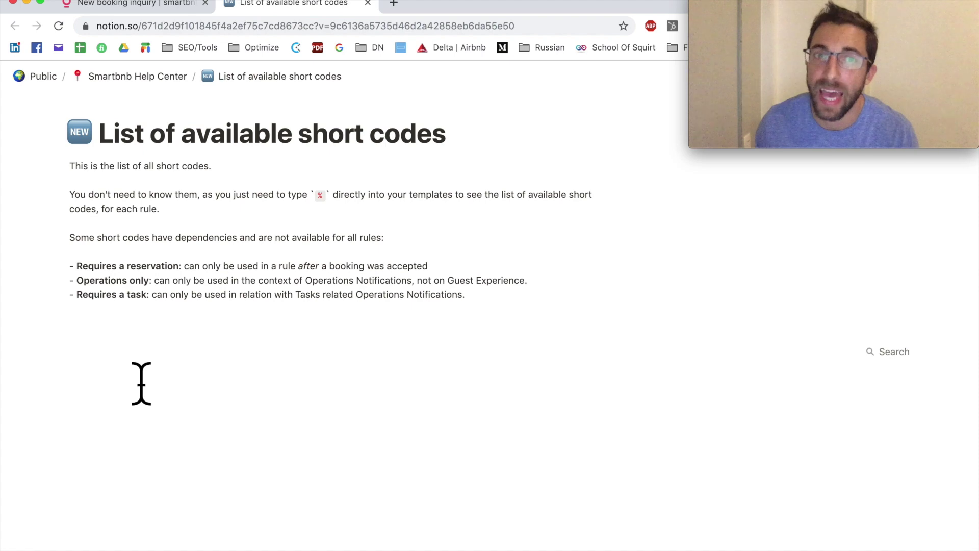
pyautogui.scroll(-7, 280, 284)
pyautogui.scroll(-6, 255, 459)
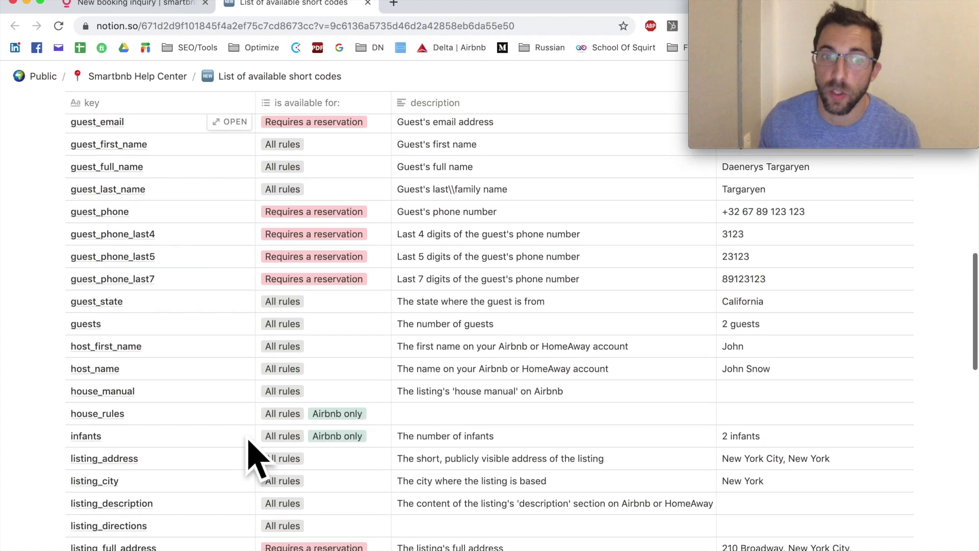
pyautogui.scroll(-4, 255, 459)
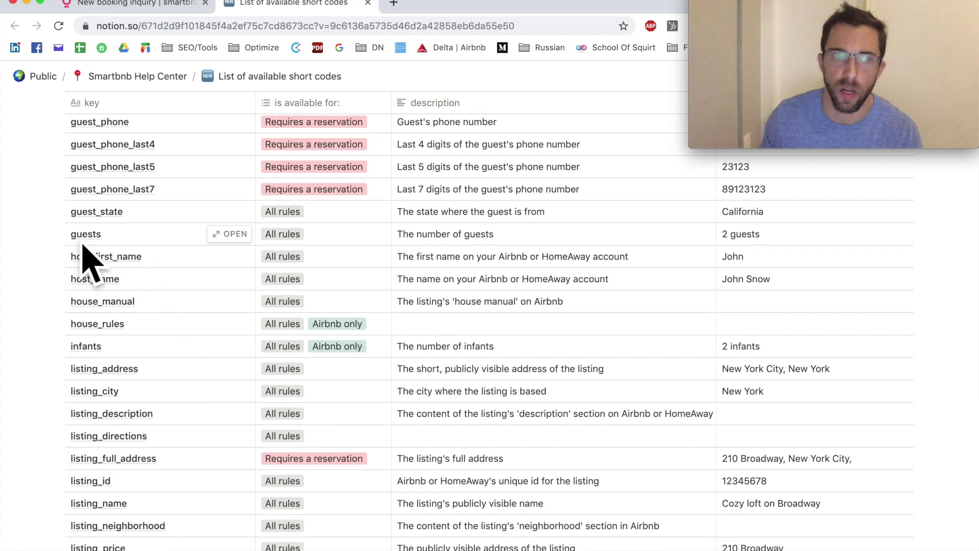
pyautogui.press('super+w')
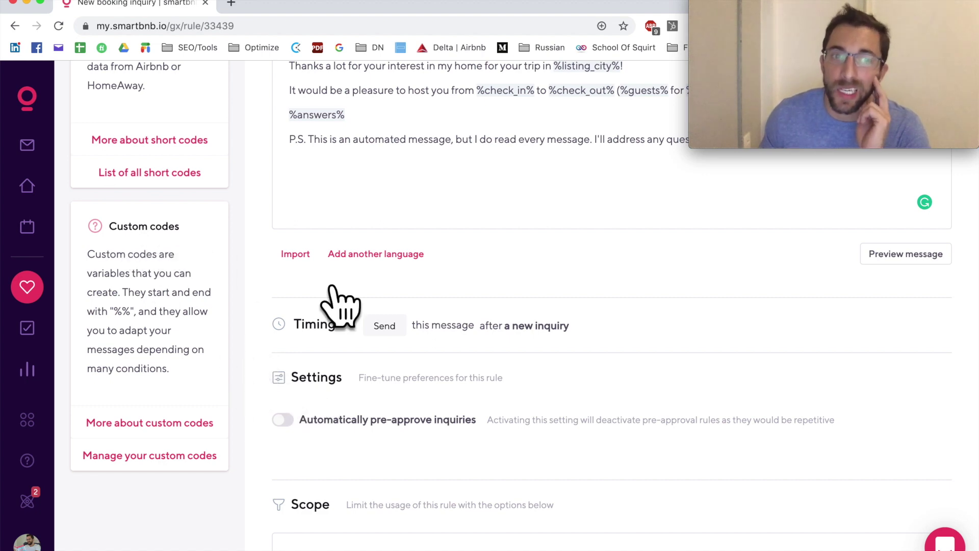
# - Scroll through the New booking inquiry editor, then go back to the Before booking rules
pyautogui.scroll(2, 236, 329)
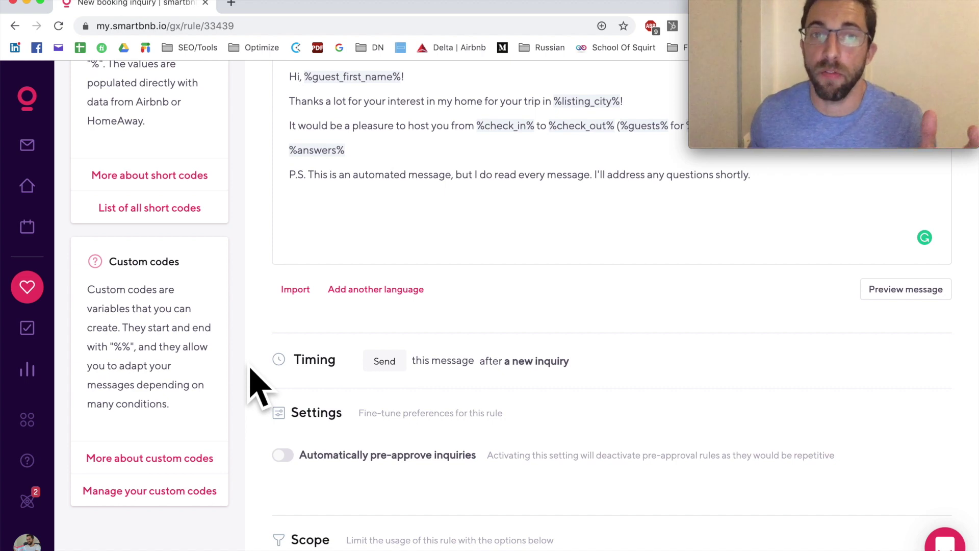
pyautogui.scroll(2, 251, 370)
pyautogui.scroll(2, 253, 383)
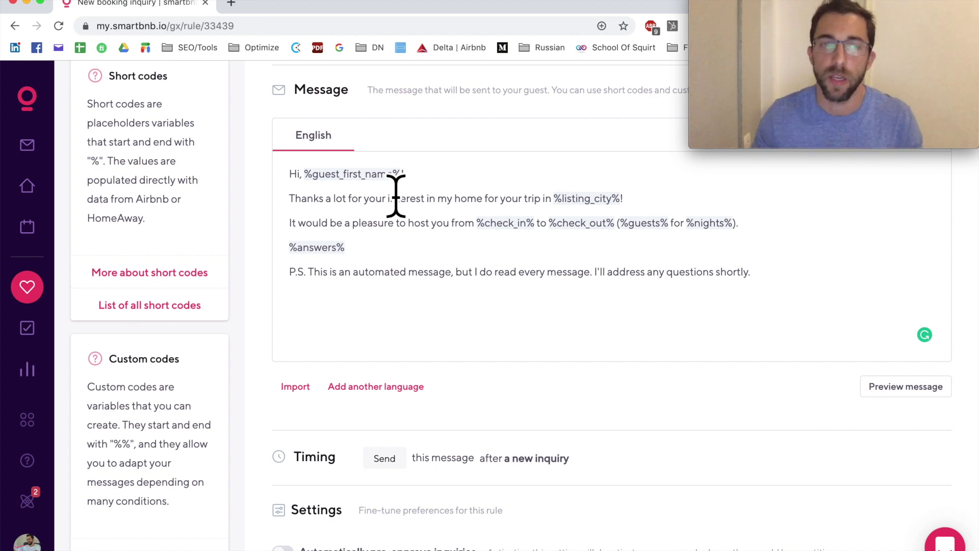
pyautogui.scroll(-2, 418, 204)
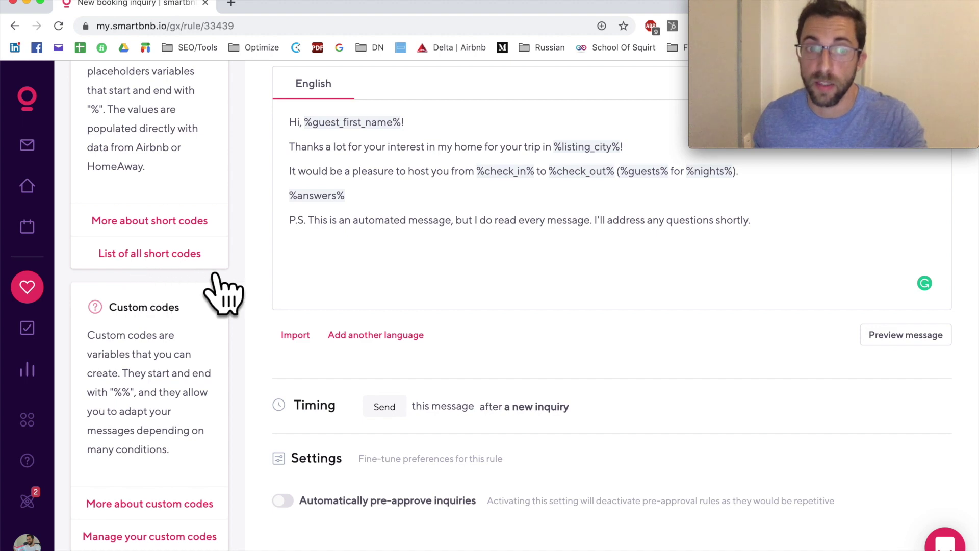
pyautogui.scroll(-3, 299, 279)
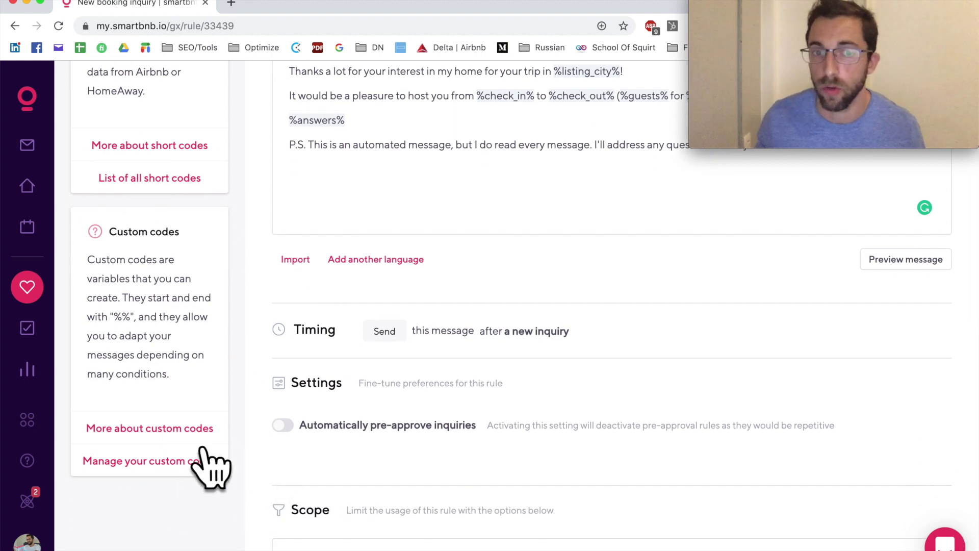
pyautogui.scroll(5, 275, 396)
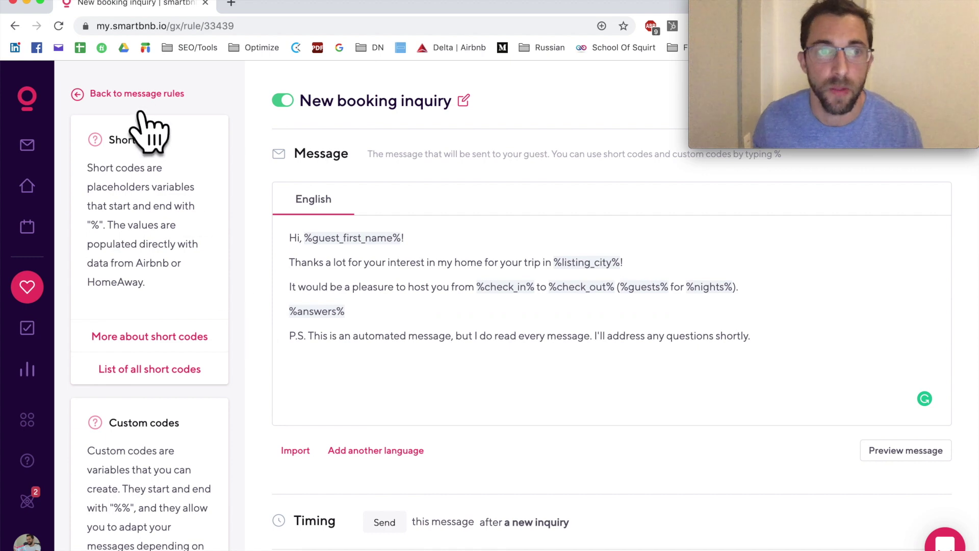
pyautogui.click(141, 111)
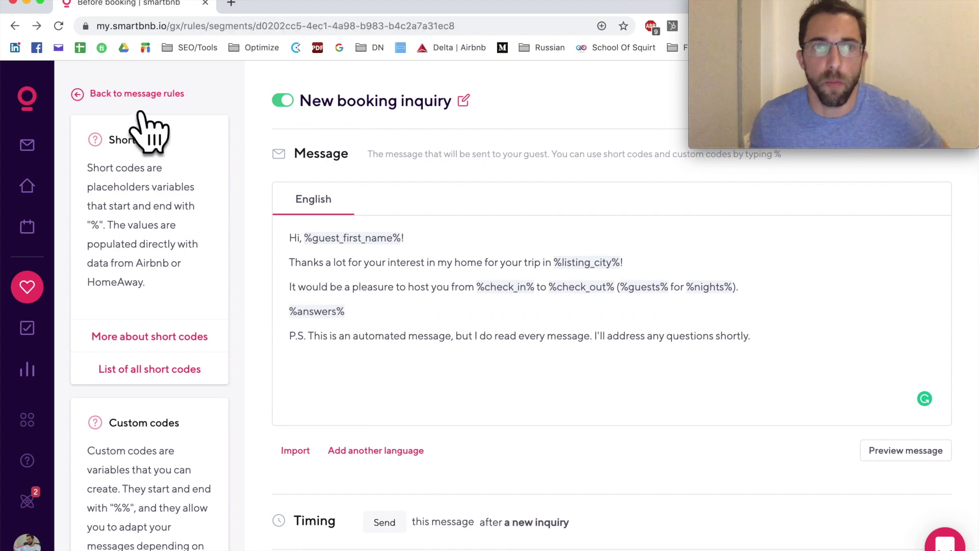
# - Browse the Before check-in rules table, then move on to the four Review rules
pyautogui.click(148, 224)
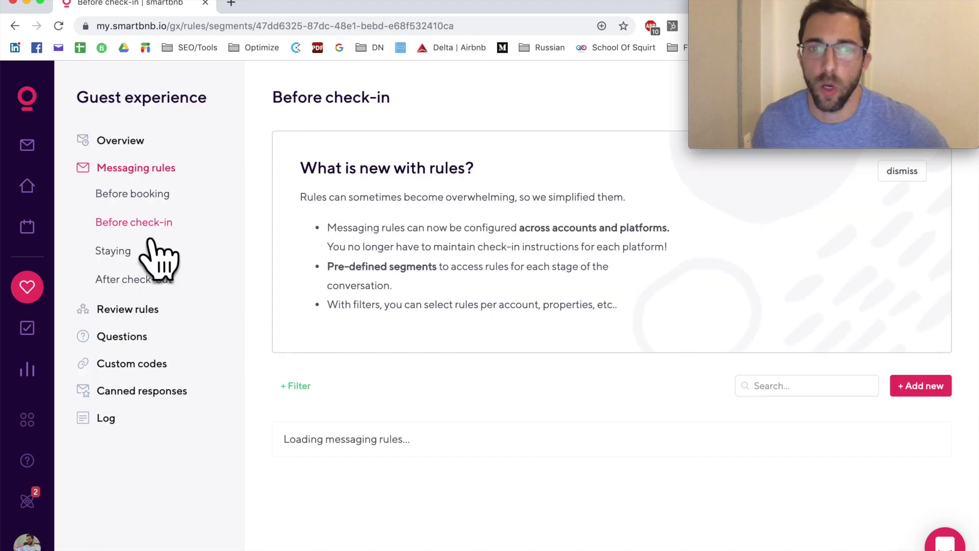
pyautogui.scroll(-3, 268, 230)
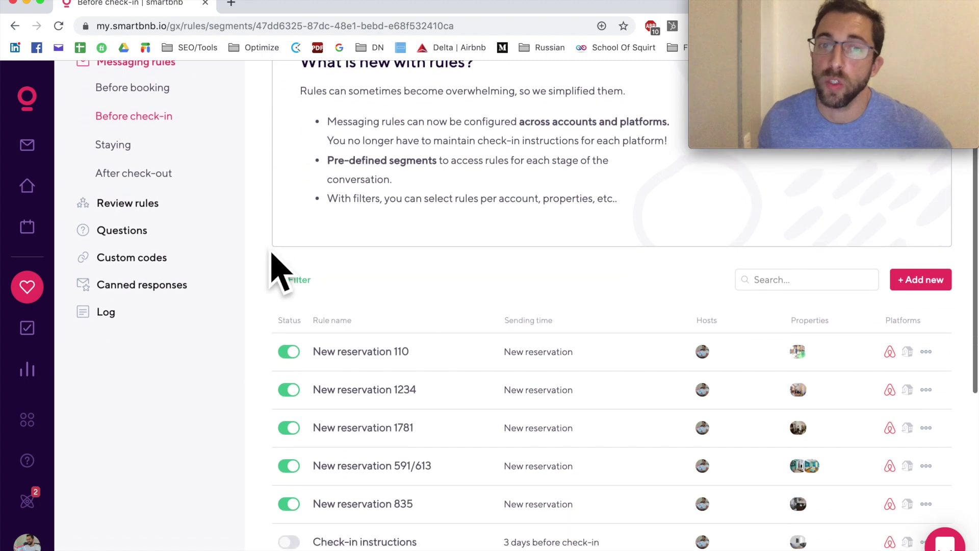
pyautogui.scroll(-1, 273, 396)
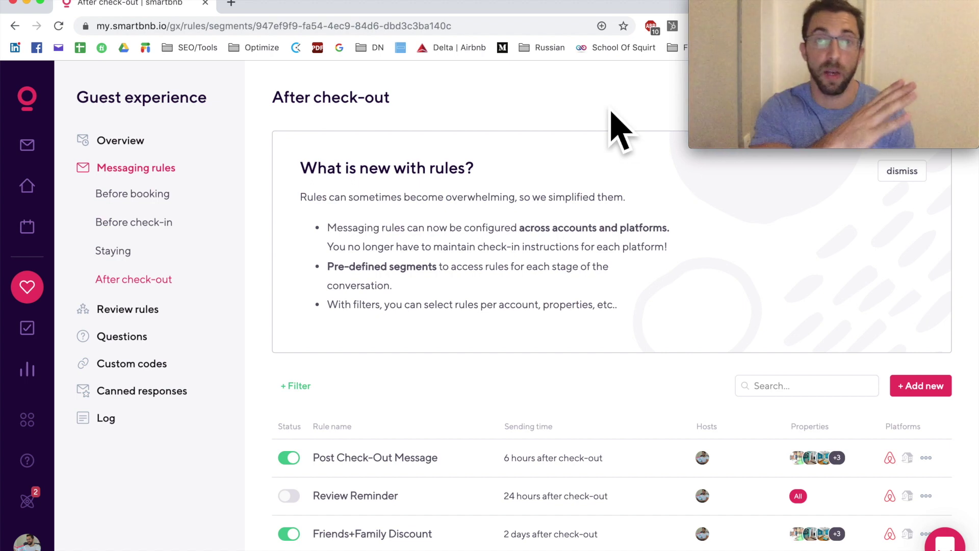
pyautogui.click(217, 197)
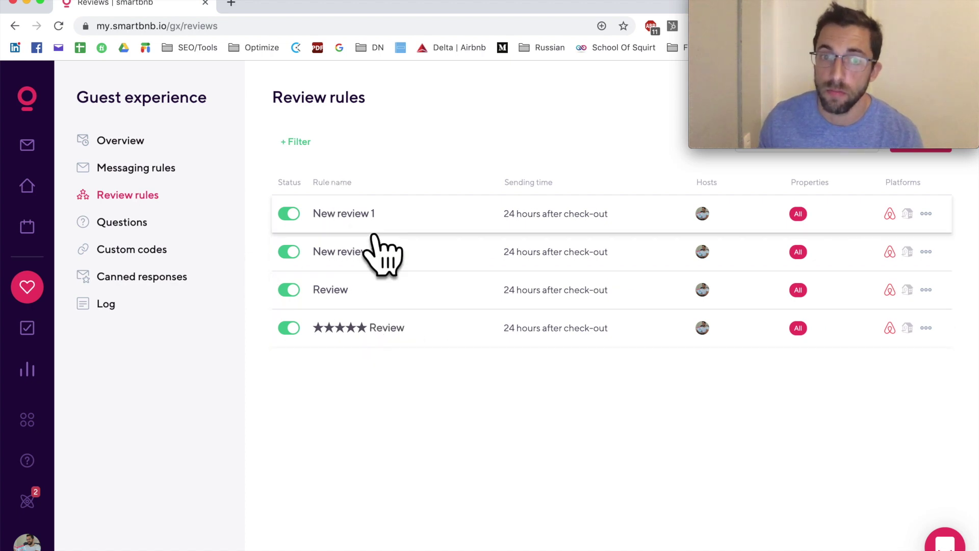
# - Read the ★★★★★ Review rule's template, sent 1 day after checkout, and return to the list
pyautogui.click(385, 349)
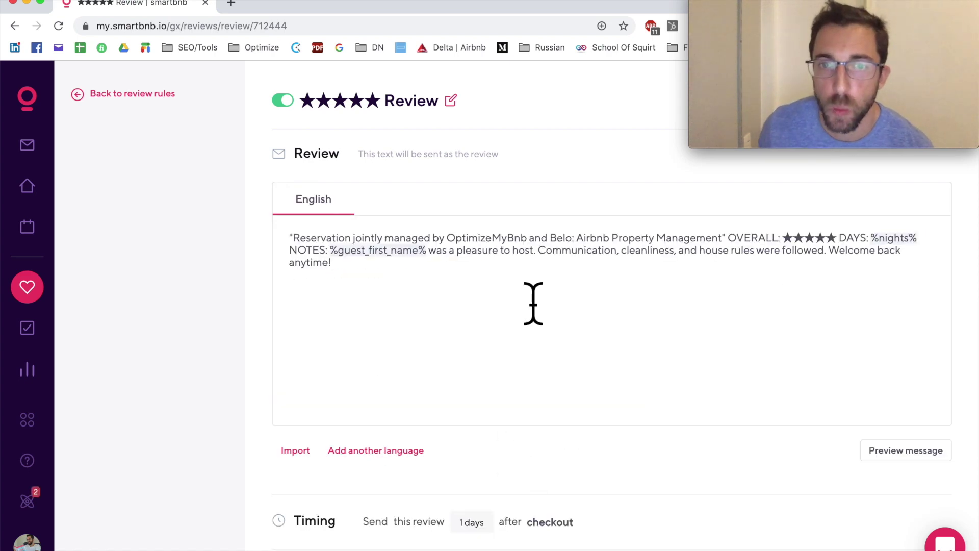
pyautogui.moveTo(303, 254); pyautogui.dragTo(736, 254)
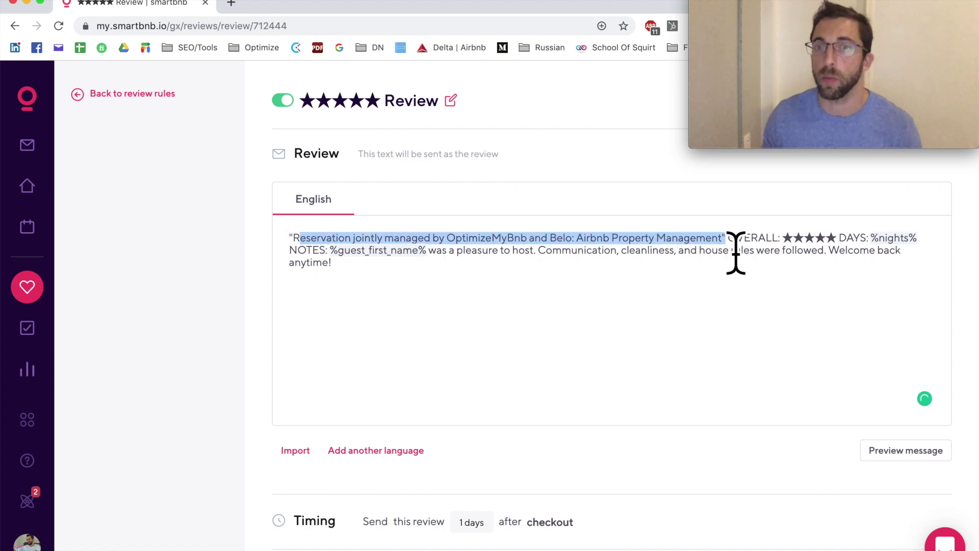
pyautogui.scroll(-2, 736, 253)
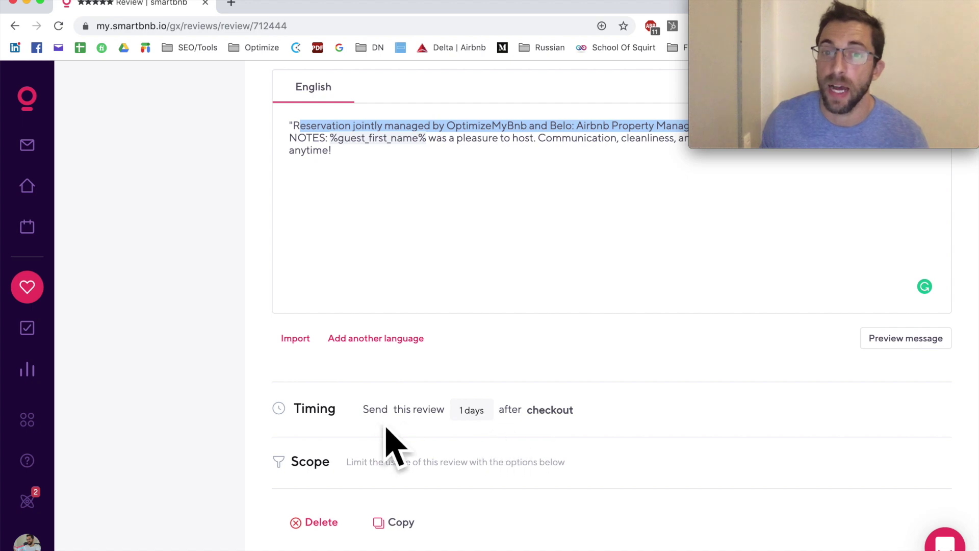
pyautogui.scroll(2, 186, 220)
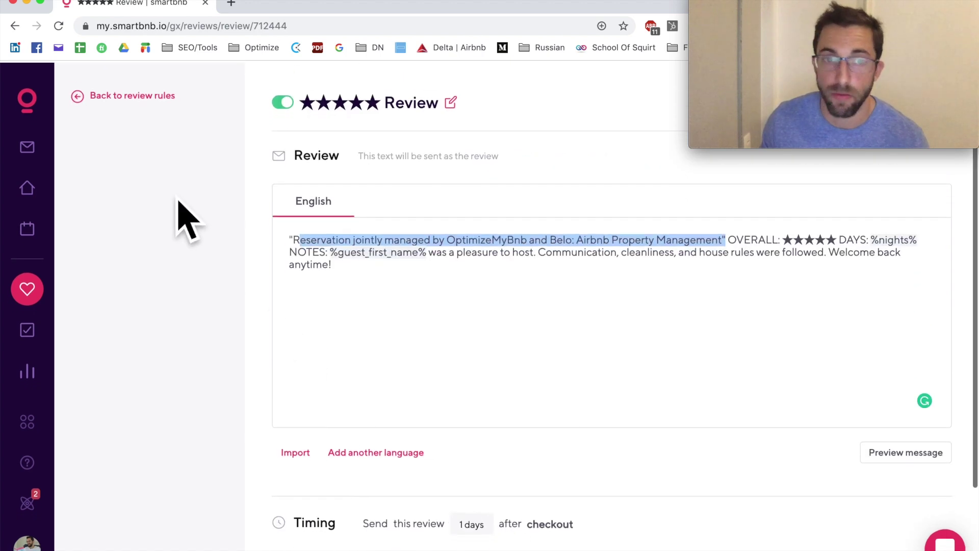
pyautogui.click(128, 96)
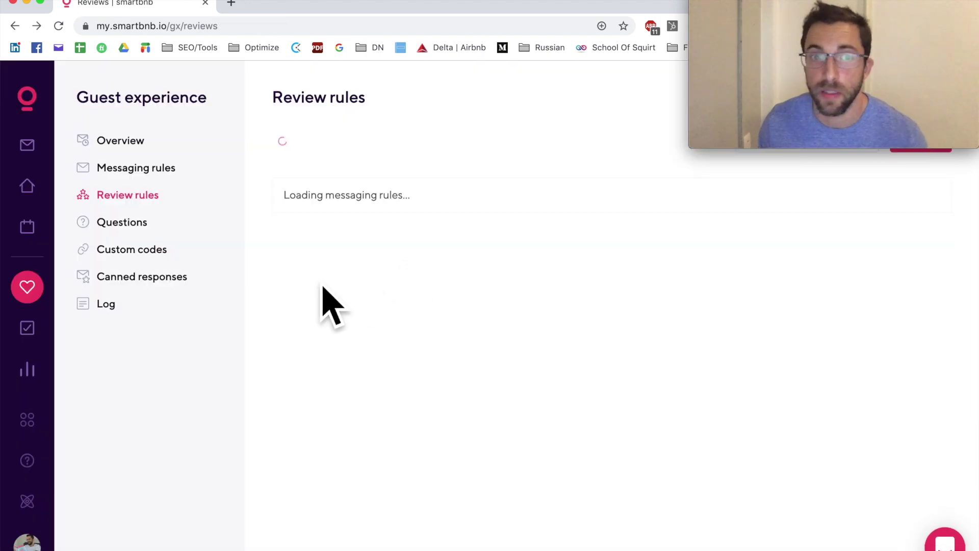
pyautogui.press('super+bracketright')
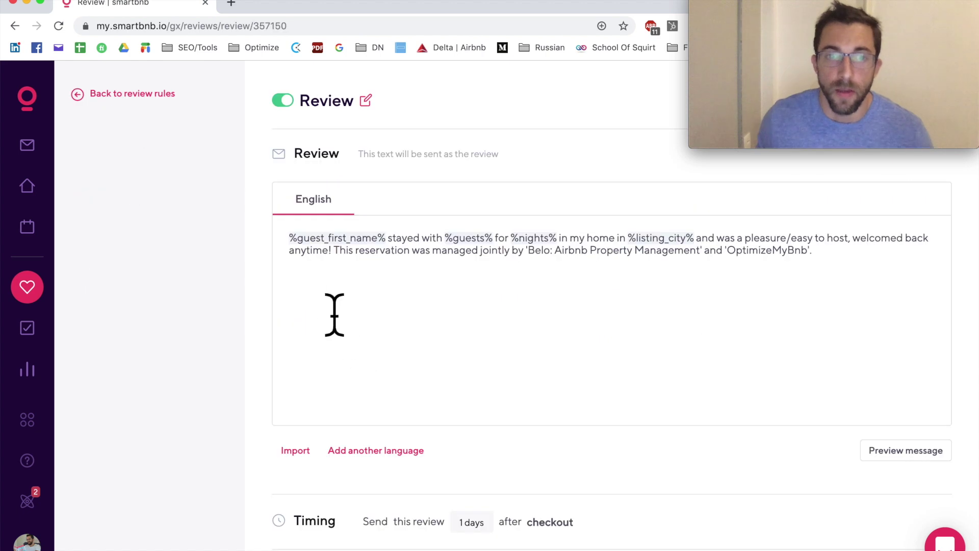
pyautogui.click(124, 111)
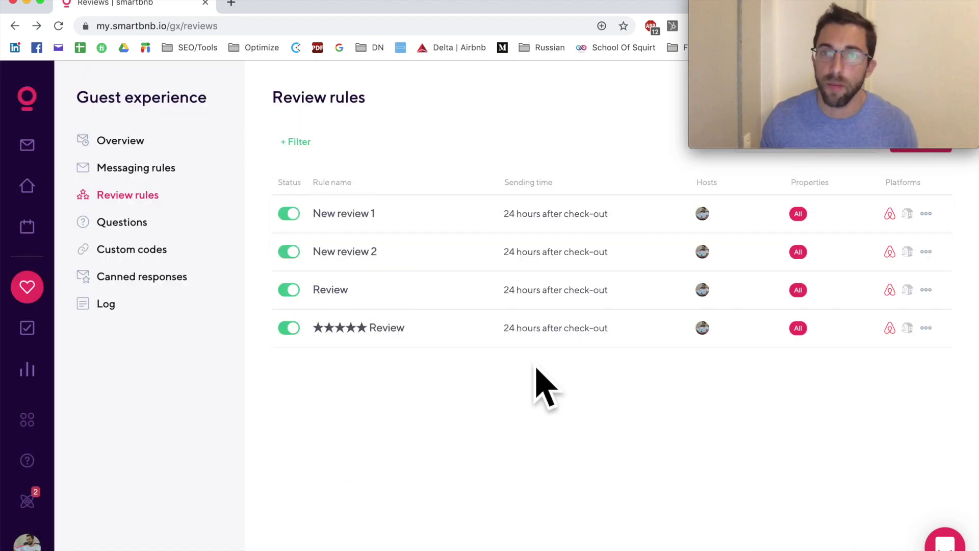
# - Scroll through the guest question types list and start adding a new question type
pyautogui.click(145, 234)
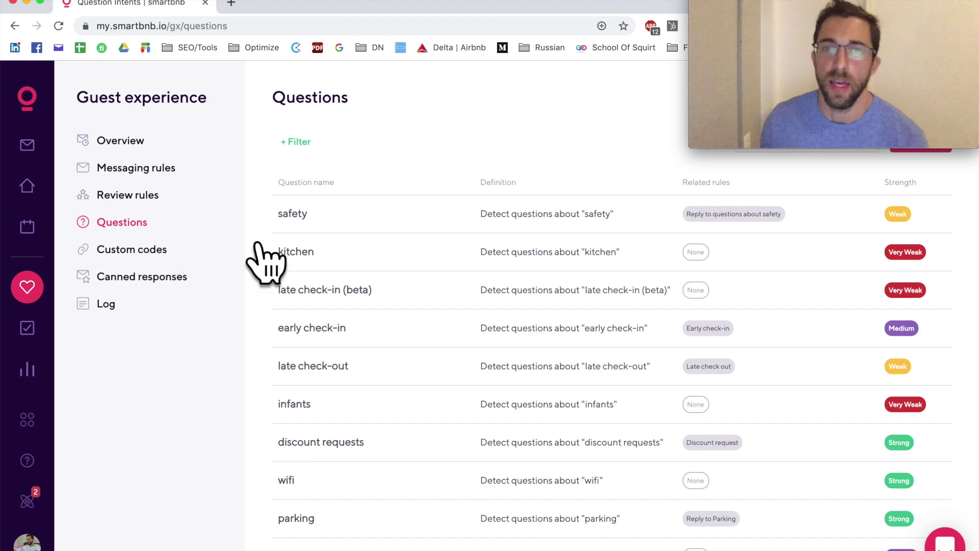
pyautogui.scroll(1, 357, 369)
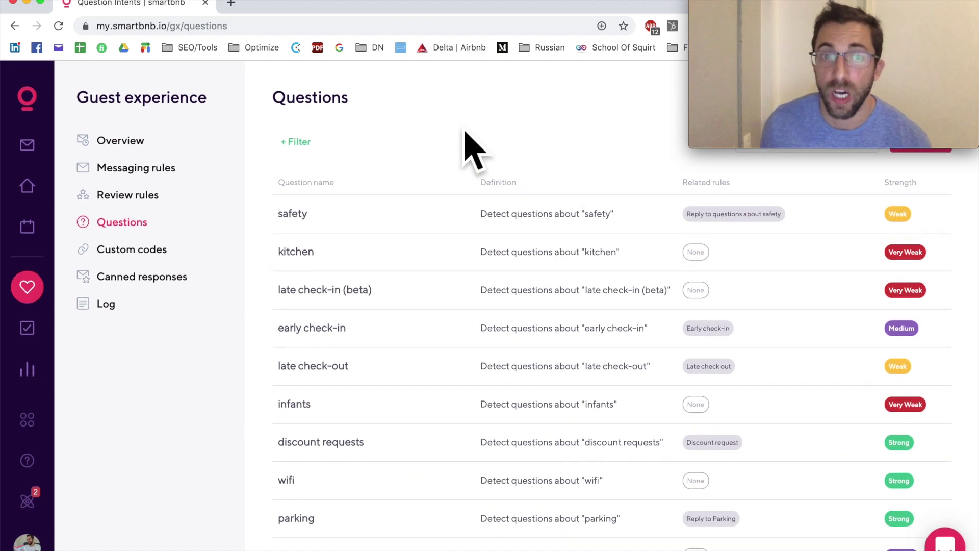
pyautogui.scroll(-3, 431, 337)
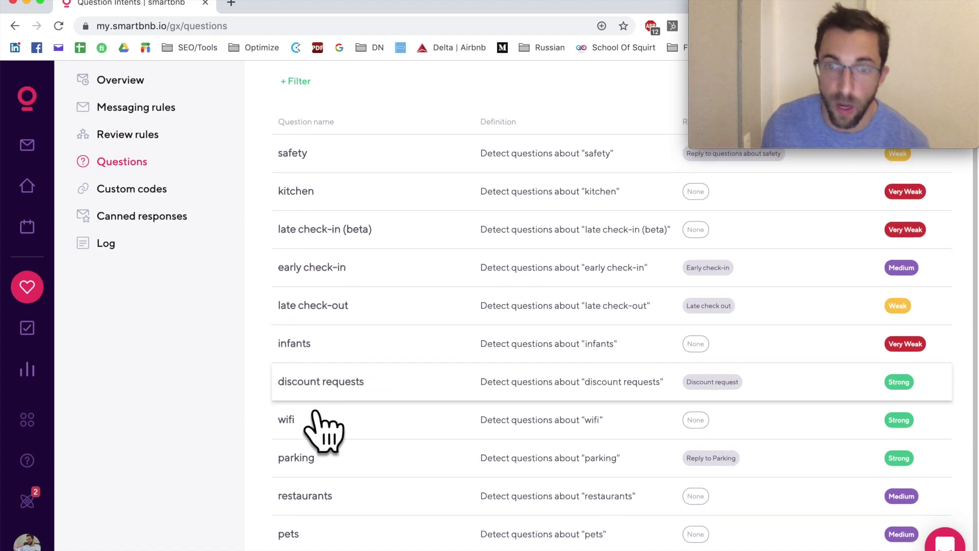
pyautogui.scroll(1, 490, 460)
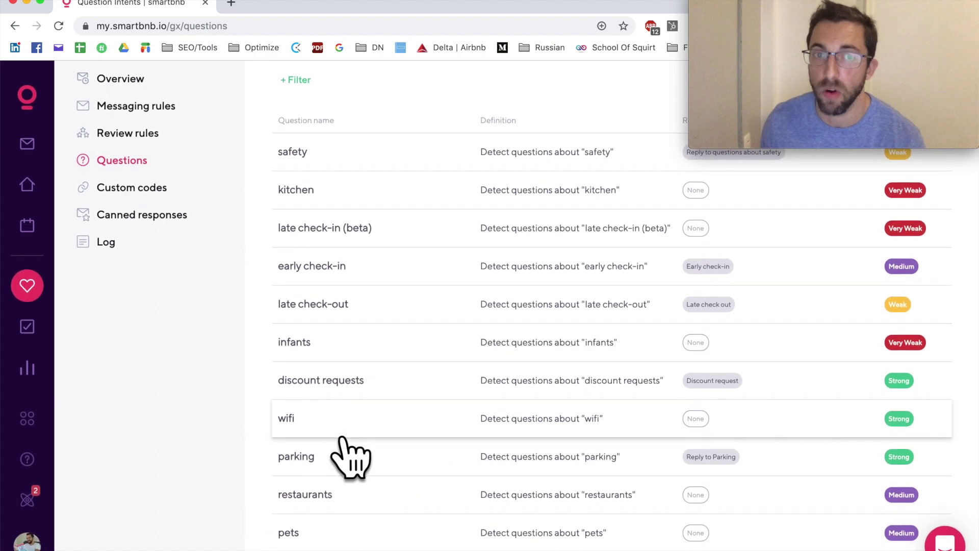
pyautogui.scroll(3, 346, 466)
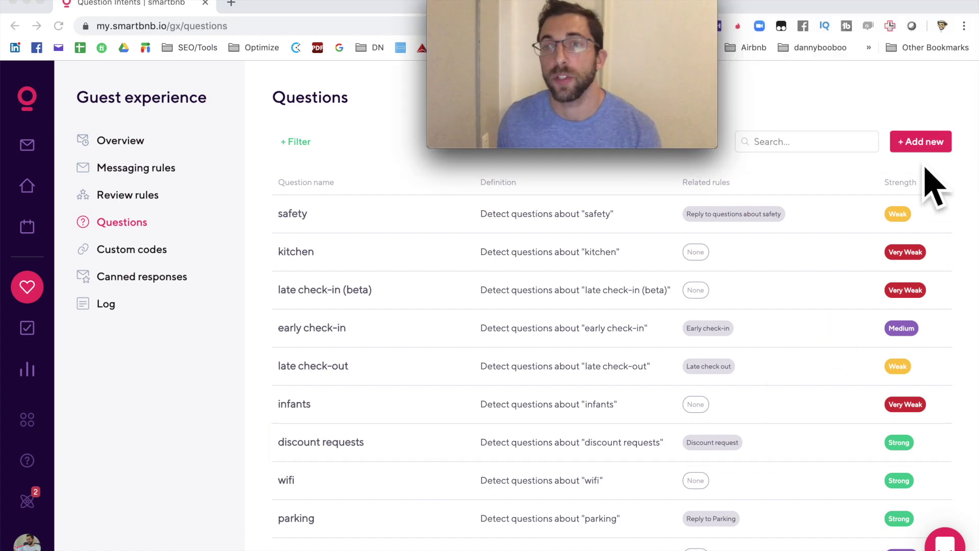
pyautogui.click(929, 148)
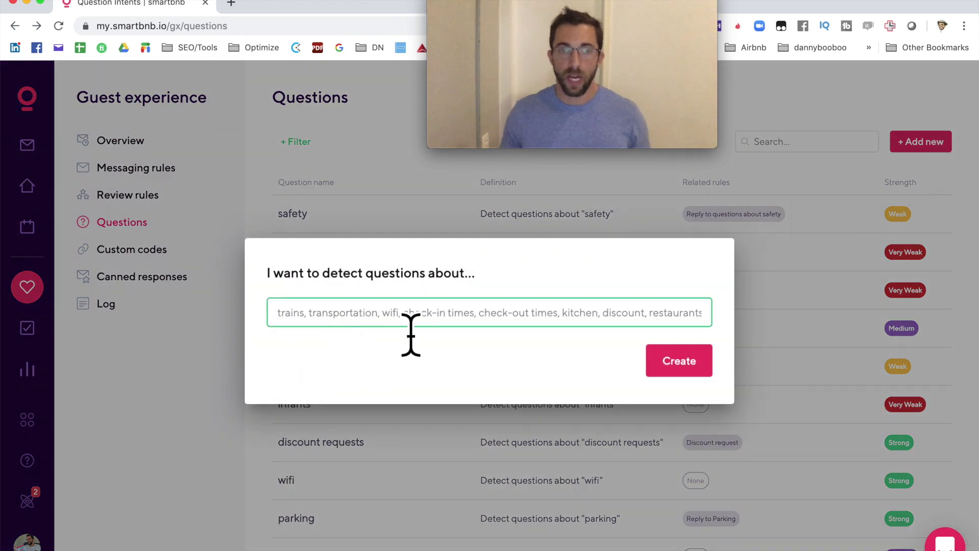
# - Create a 'discount' question type
pyautogui.write('discount')
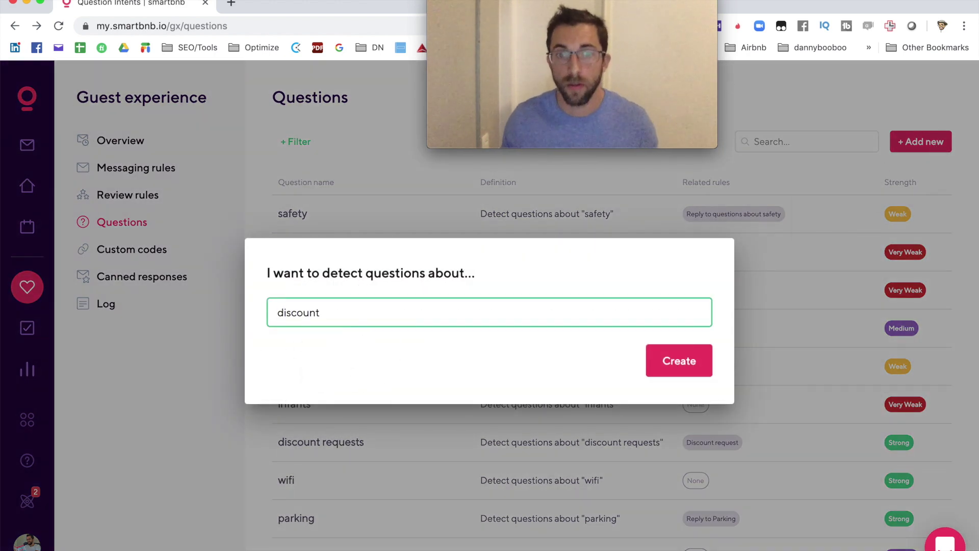
pyautogui.click(700, 381)
pyautogui.moveTo(507, 10); pyautogui.dragTo(733, 11)
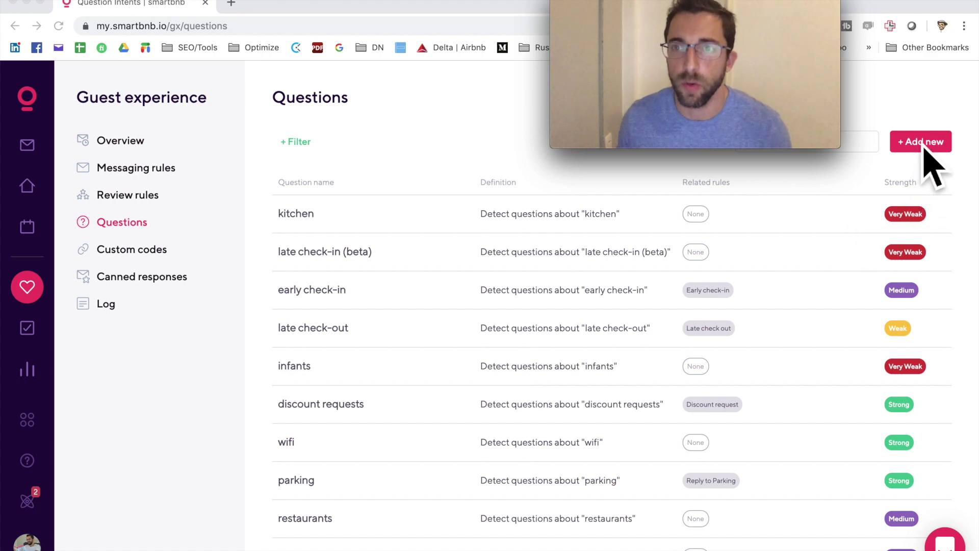
# - Add another question type named 'safety'
pyautogui.click(930, 149)
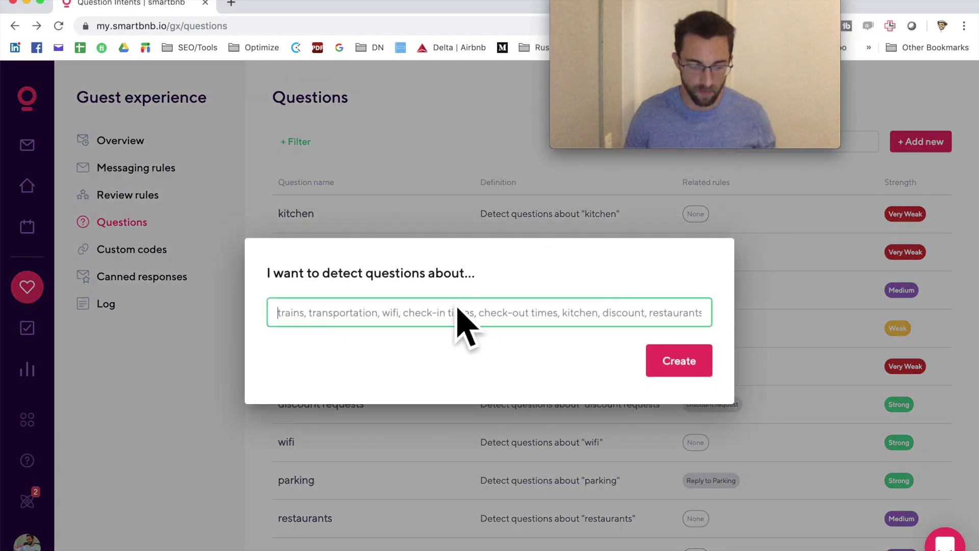
pyautogui.write('safety')
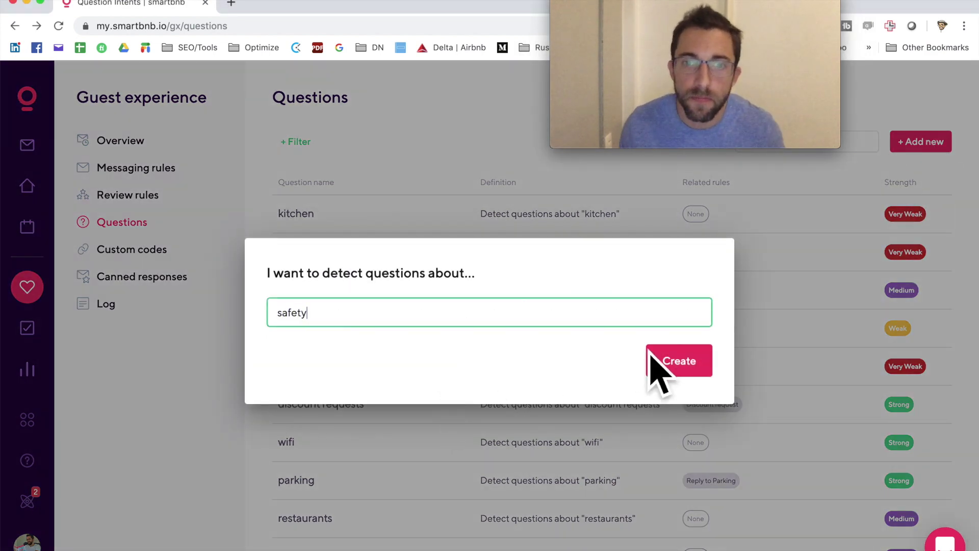
pyautogui.click(689, 363)
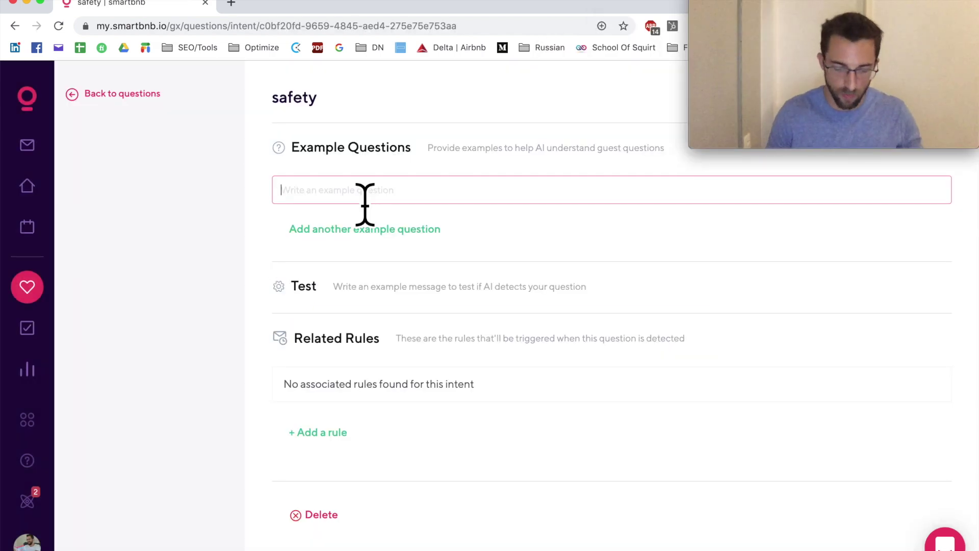
# - Add four safety example questions, correcting 'neighborhood' spelling, e.g. 'Is the neighborhood dangerous?'
pyautogui.write('How safe is the')
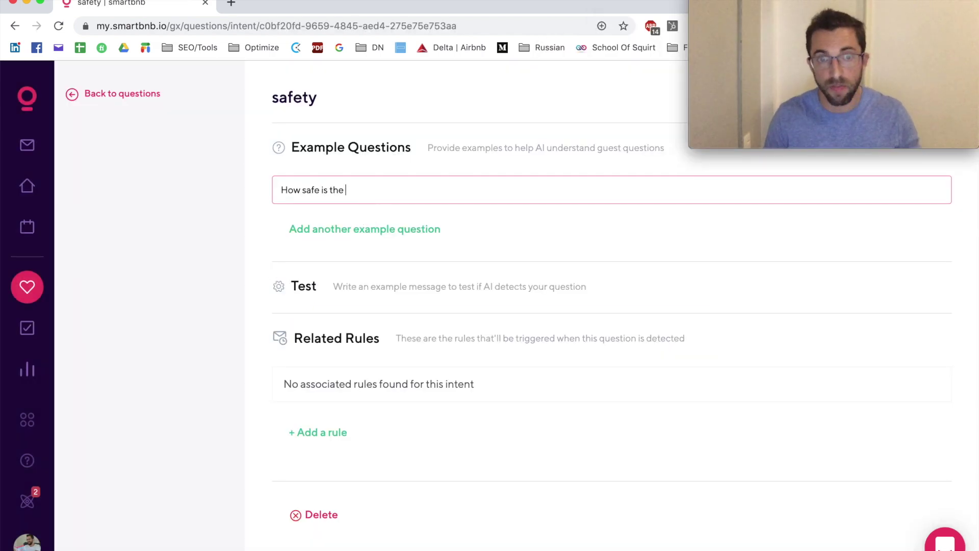
pyautogui.write(' neighorhood?')
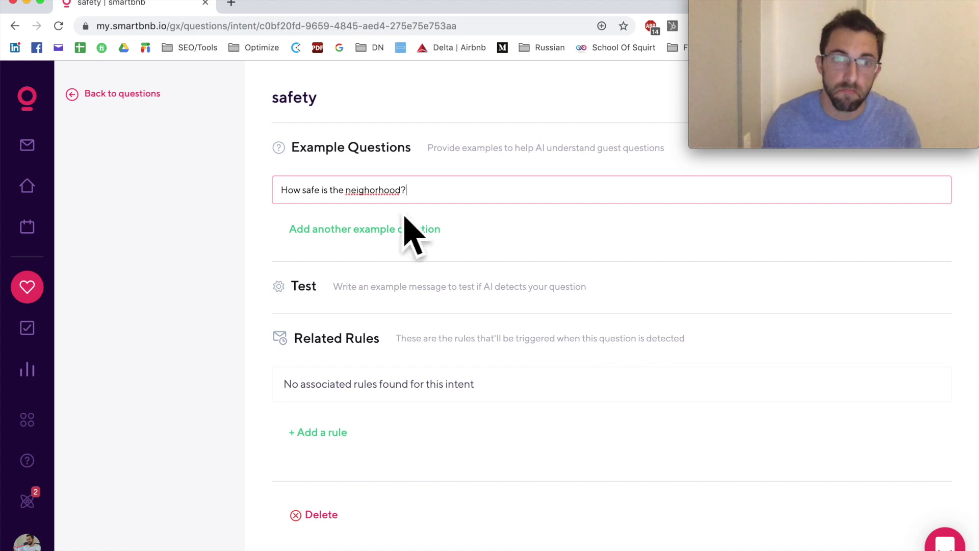
pyautogui.click(405, 228)
pyautogui.write('Is the street around the home safe?')
pyautogui.click(328, 266)
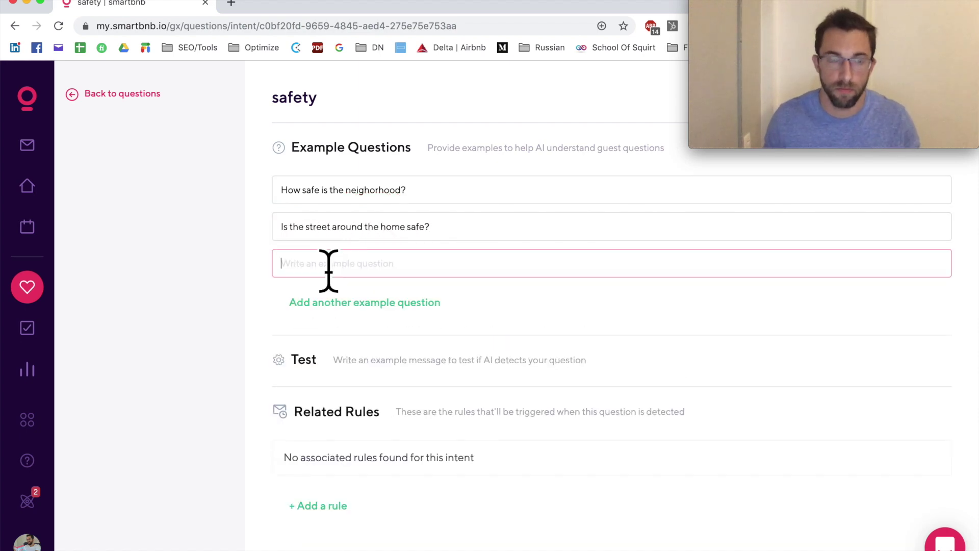
pyautogui.write("How's the safety in the area?")
pyautogui.click(412, 305)
pyautogui.write('Is the neighorhood dangerous')
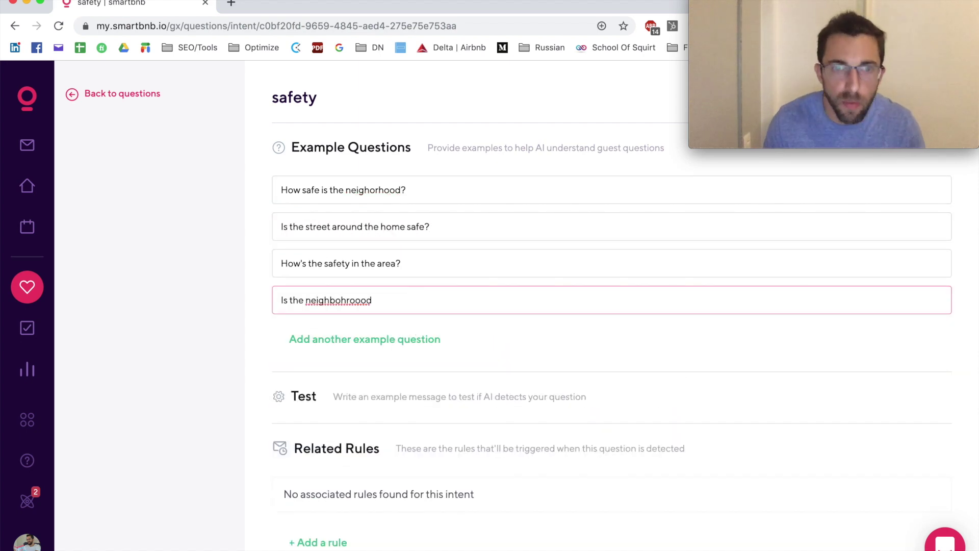
pyautogui.rightClick(335, 299)
pyautogui.click(375, 308)
pyautogui.write('?')
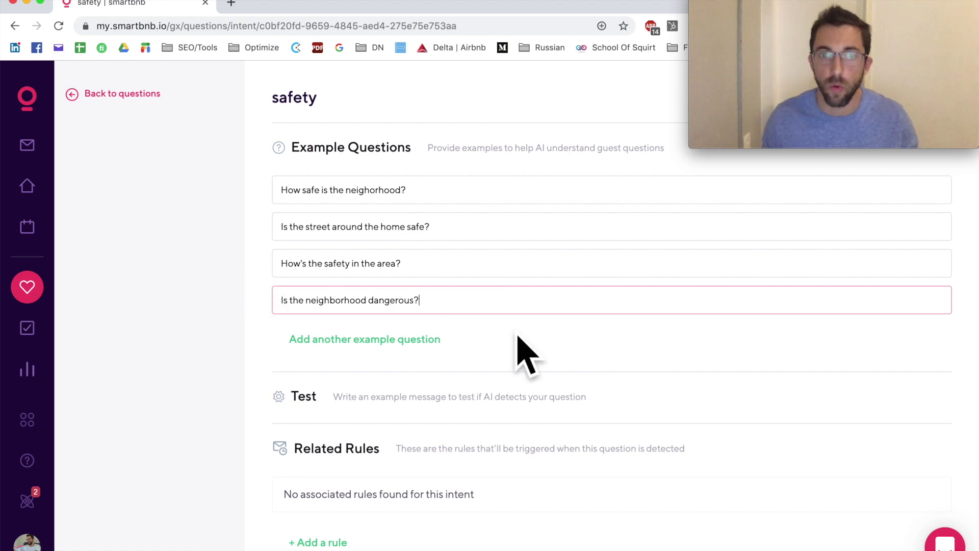
# - Open the Test section for checking question detection
pyautogui.scroll(-2, 518, 339)
pyautogui.scroll(2, 498, 386)
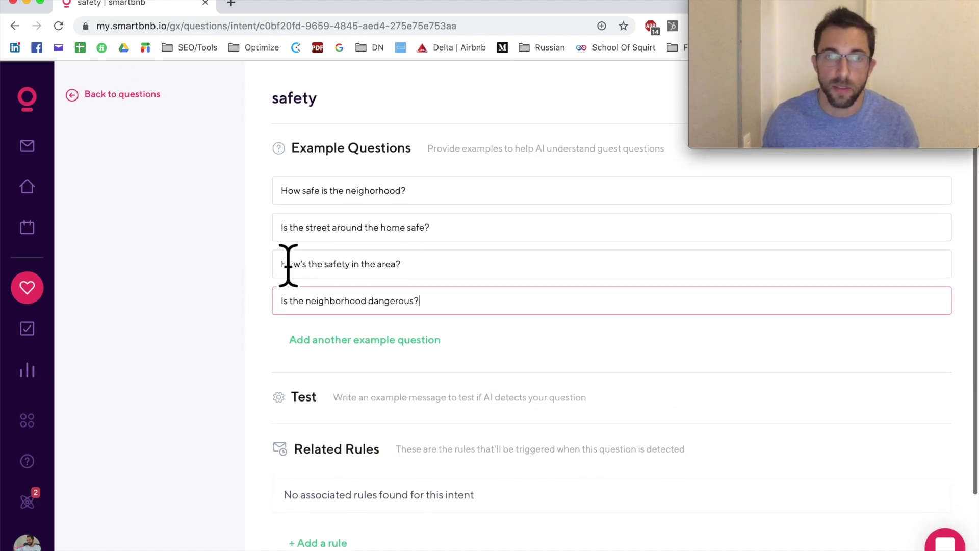
pyautogui.click(337, 416)
# - Start a test guest message, then add a 'Reply to questions about safety' rule
pyautogui.scroll(-3, 595, 407)
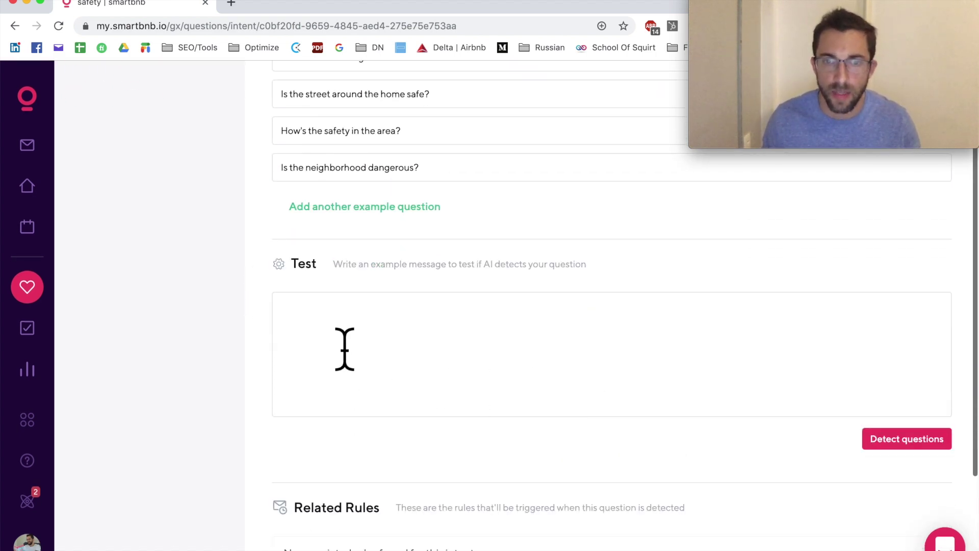
pyautogui.rightClick(454, 327)
pyautogui.click(371, 330)
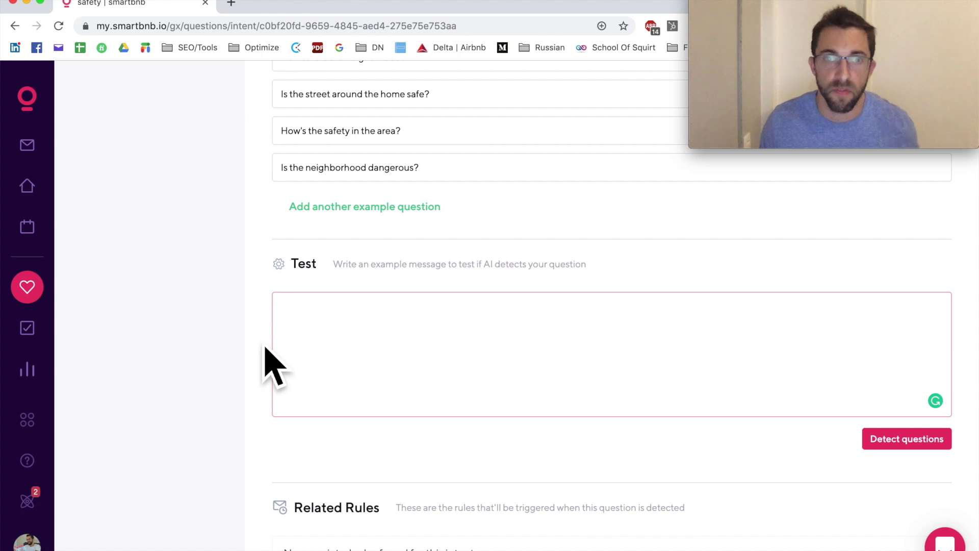
pyautogui.scroll(-5, 929, 414)
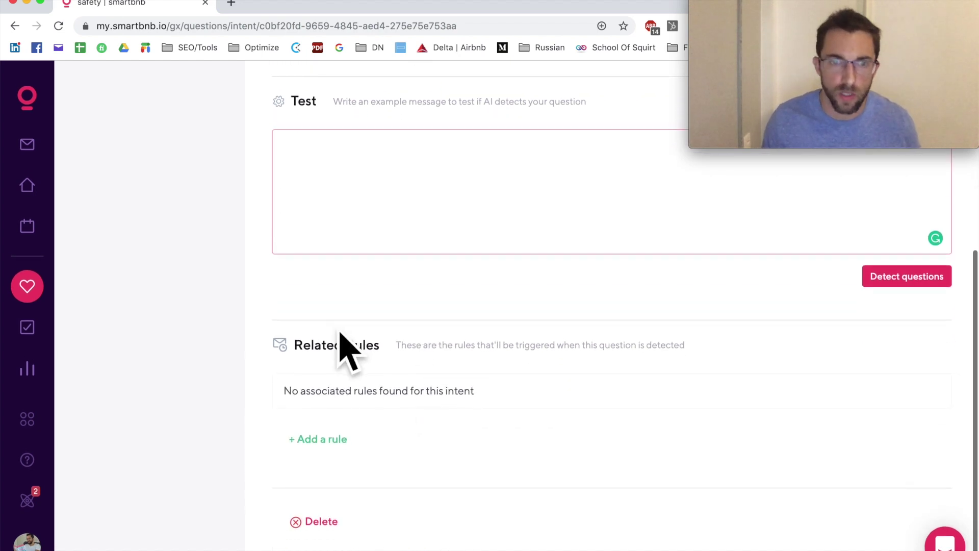
pyautogui.click(349, 454)
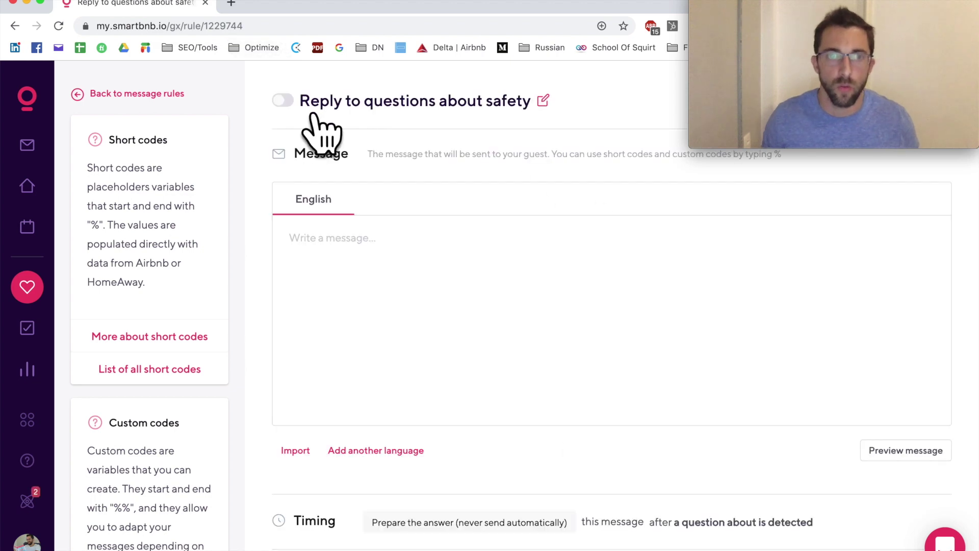
# - Enable the rule and write the reply: neighbourhood is safe, but stay aware of surroundings
pyautogui.click(306, 117)
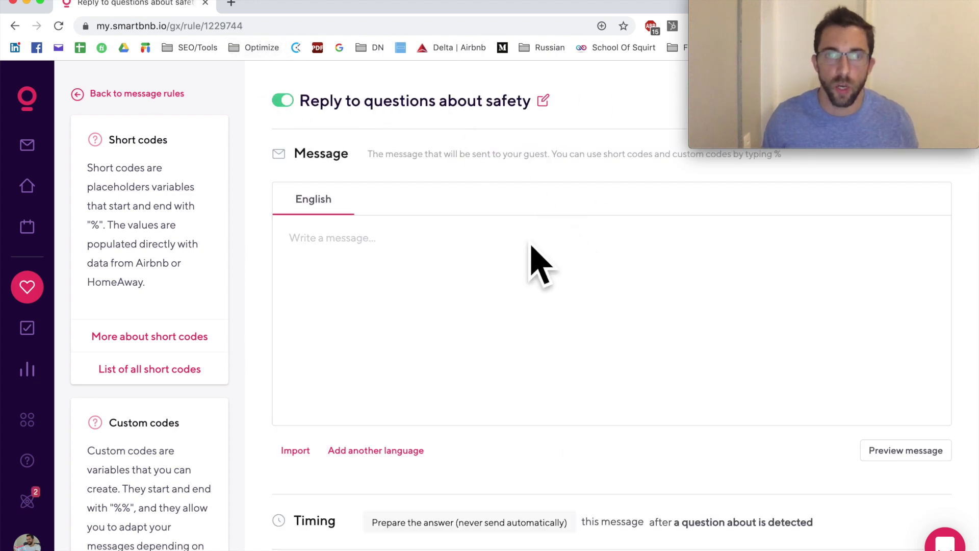
pyautogui.click(456, 256)
pyautogui.write('The neighobrhood is safe')
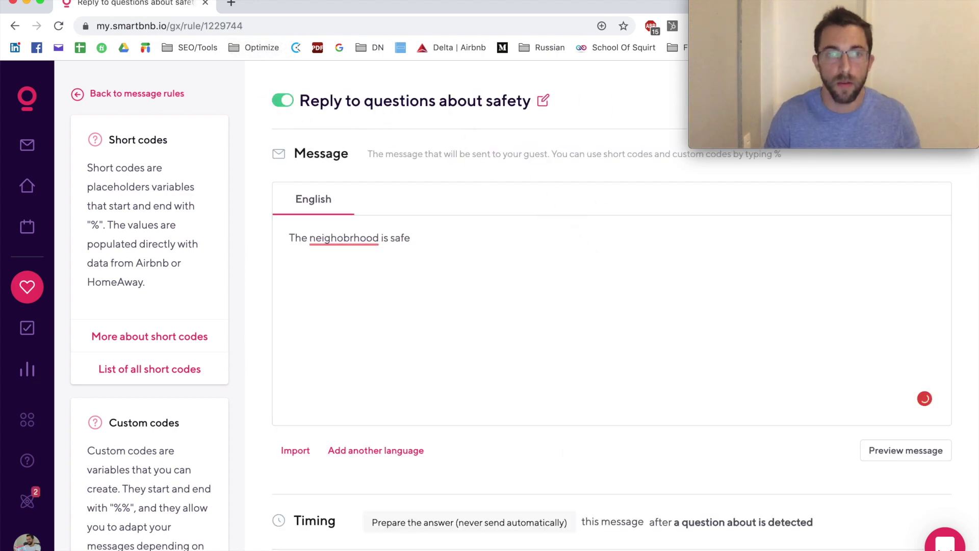
pyautogui.write('. As always you want to be conginzant of your surroundings, espeically at night. In')
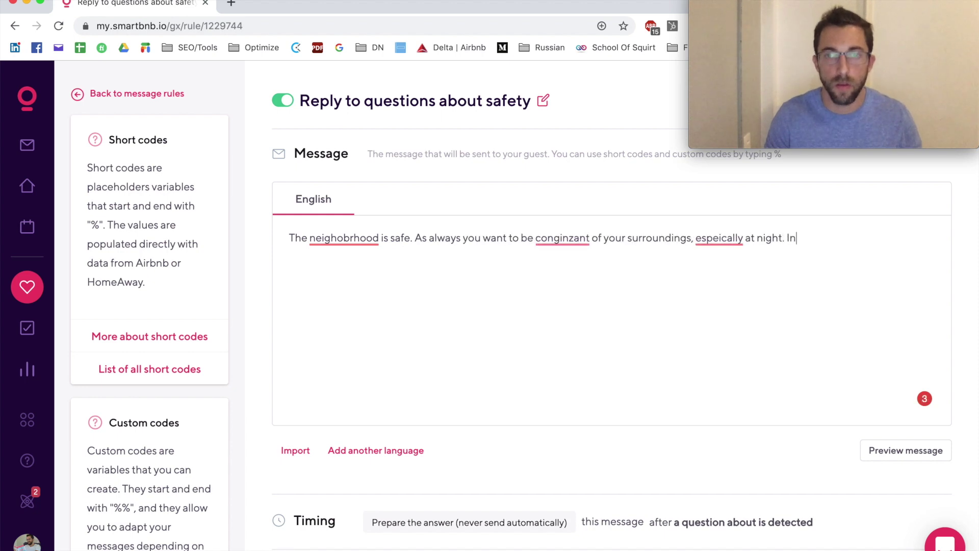
pyautogui.write(" three years of hosting, I've never had any safety issues.")
# - Make the safety reply relevant before the check-in date too
pyautogui.scroll(-5, 487, 390)
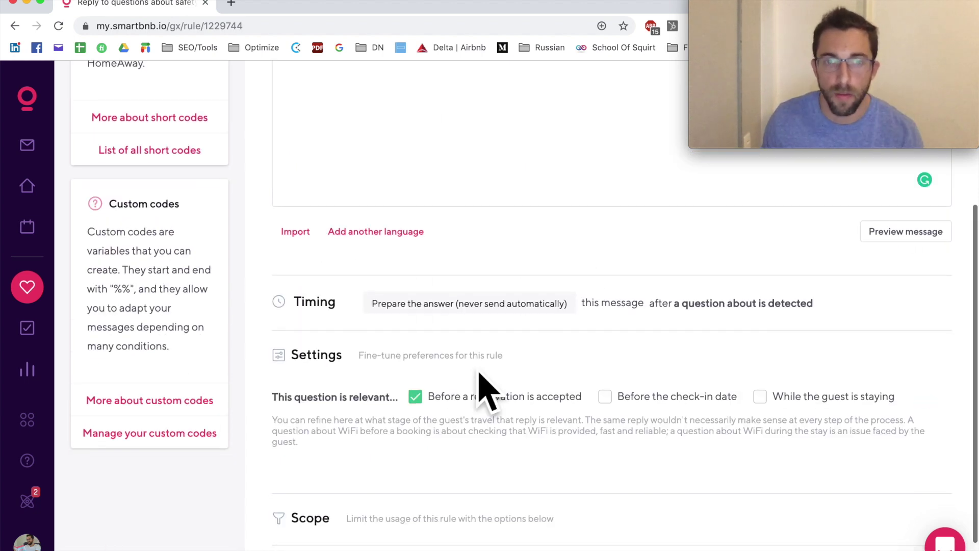
pyautogui.scroll(1, 487, 390)
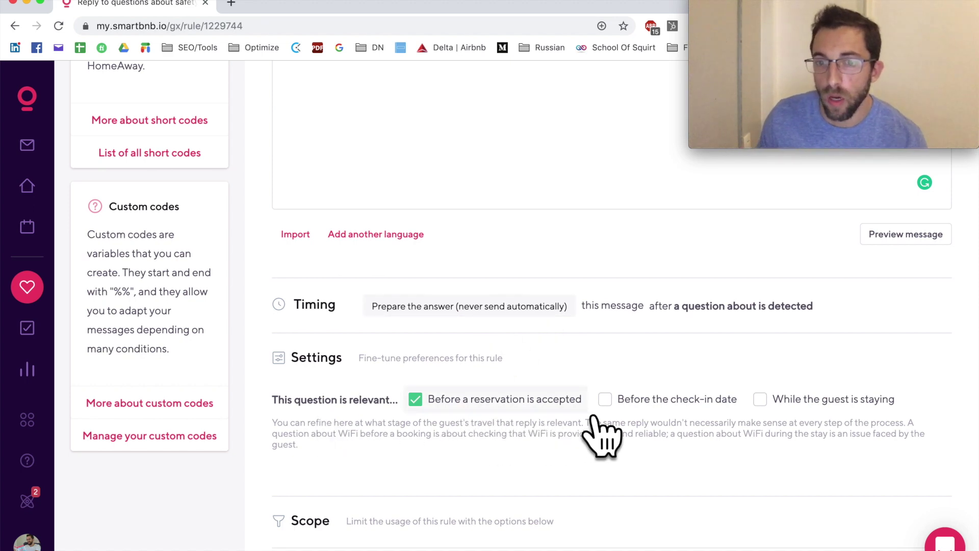
pyautogui.click(634, 416)
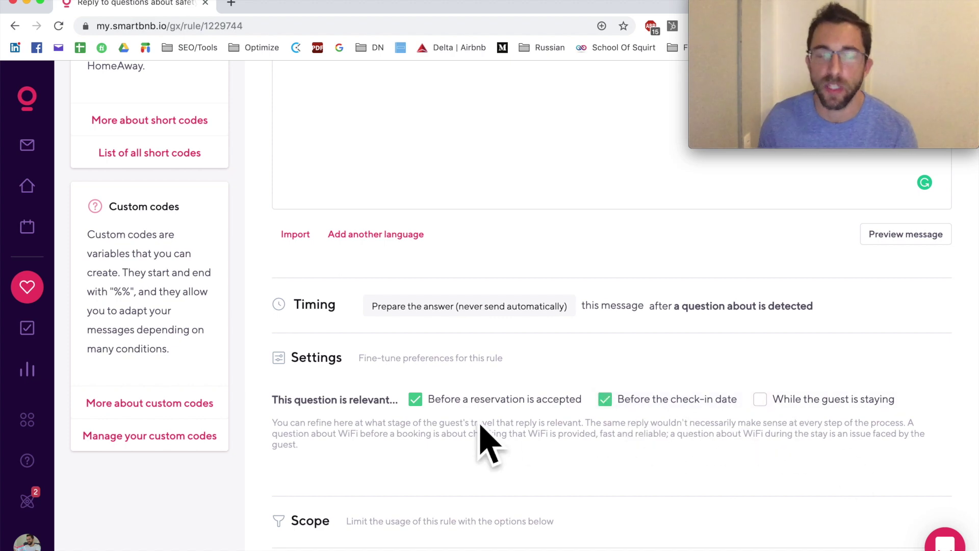
# - Limit the rule's scope to 'Home Away From Home' and 'Walk + Transit Score 97'
pyautogui.scroll(-2, 327, 444)
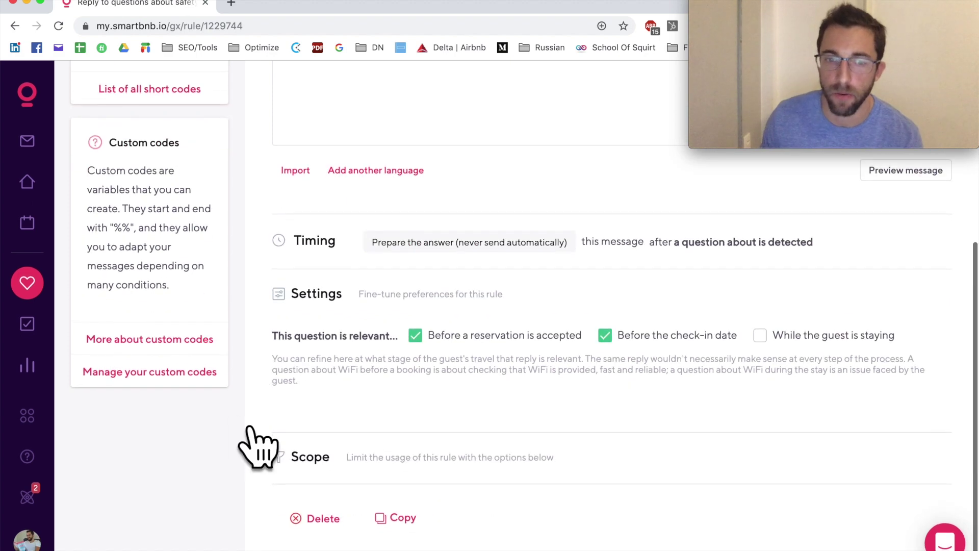
pyautogui.click(392, 477)
pyautogui.scroll(-10, 449, 357)
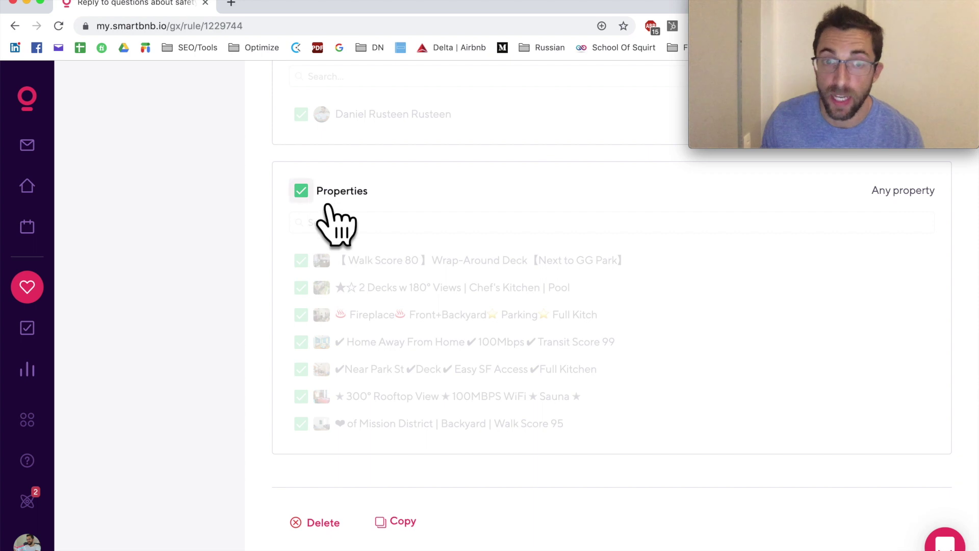
pyautogui.click(328, 198)
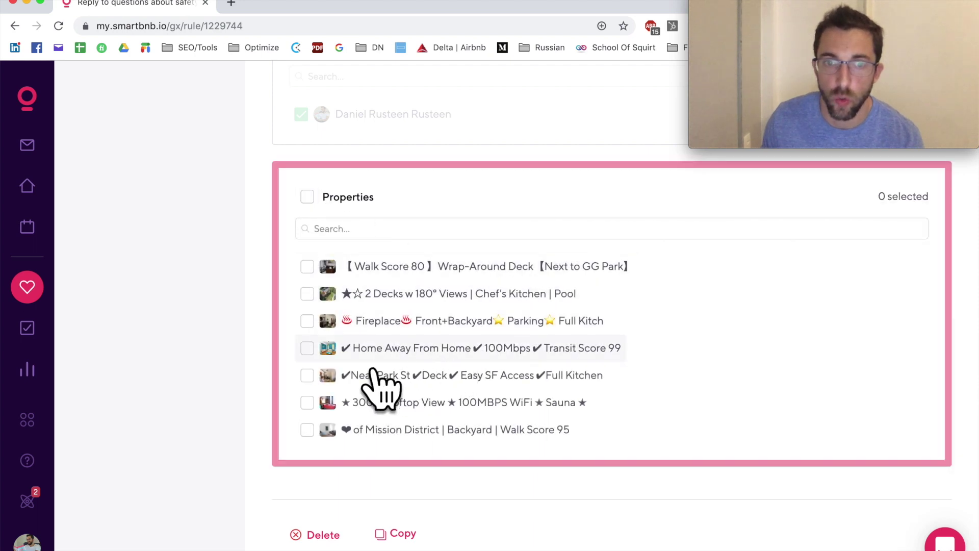
pyautogui.click(338, 366)
pyautogui.scroll(-5, 525, 389)
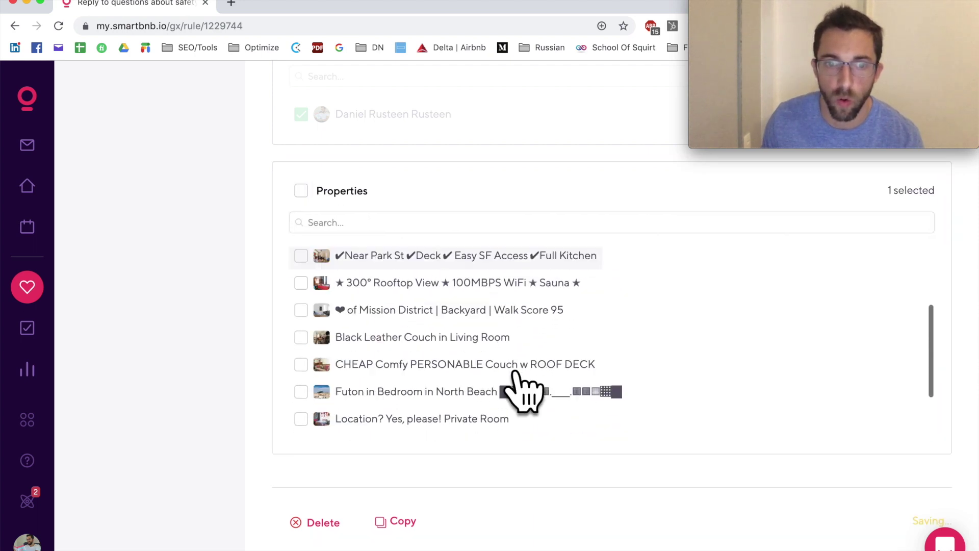
pyautogui.click(325, 440)
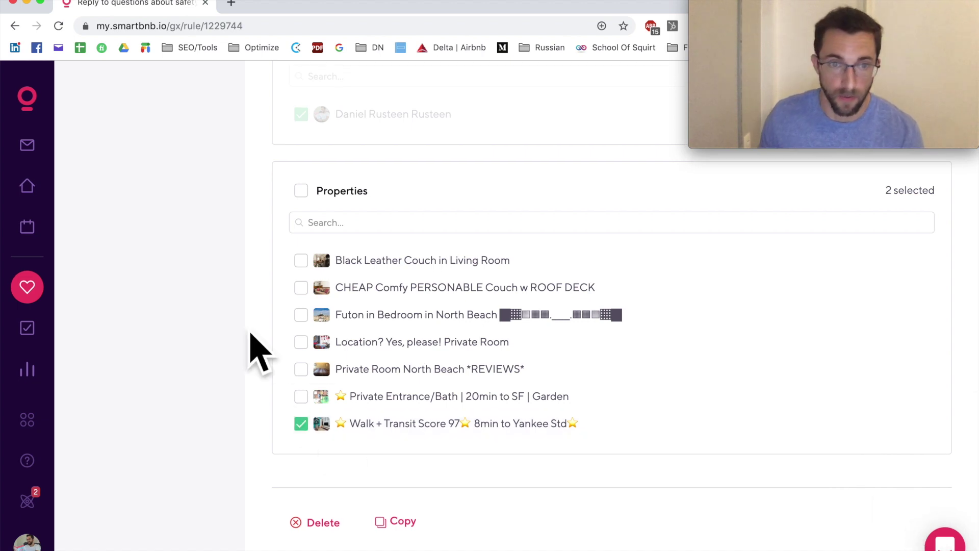
# - Go back to the safety question page
pyautogui.scroll(2, 255, 345)
pyautogui.scroll(5, 520, 398)
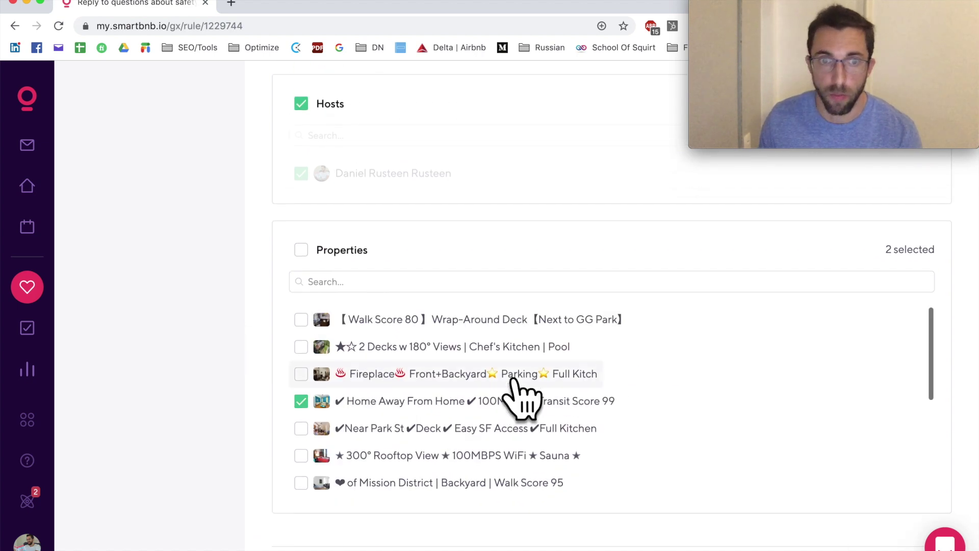
pyautogui.press('super+bracketleft')
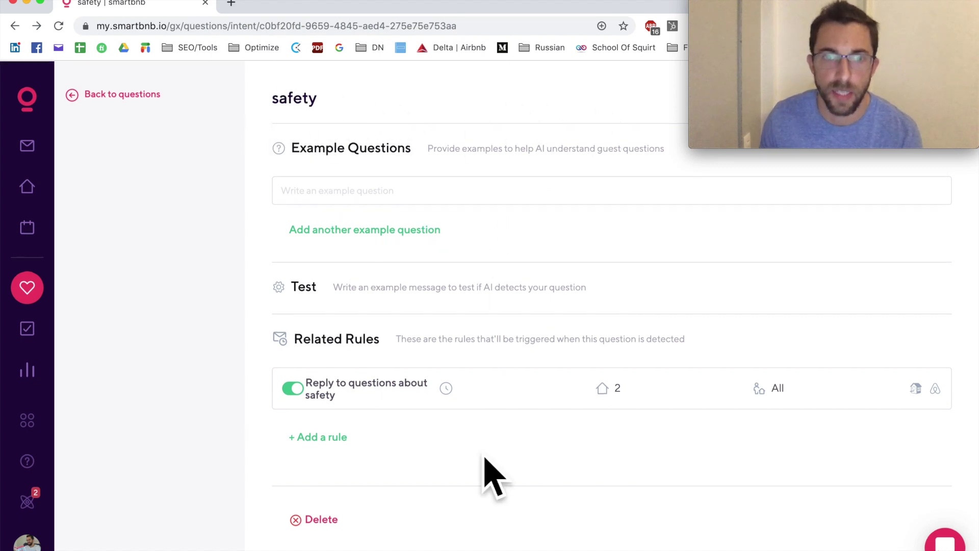
# - Leave the example question field empty and return to the Questions list
pyautogui.moveTo(887, 20); pyautogui.dragTo(754, 39)
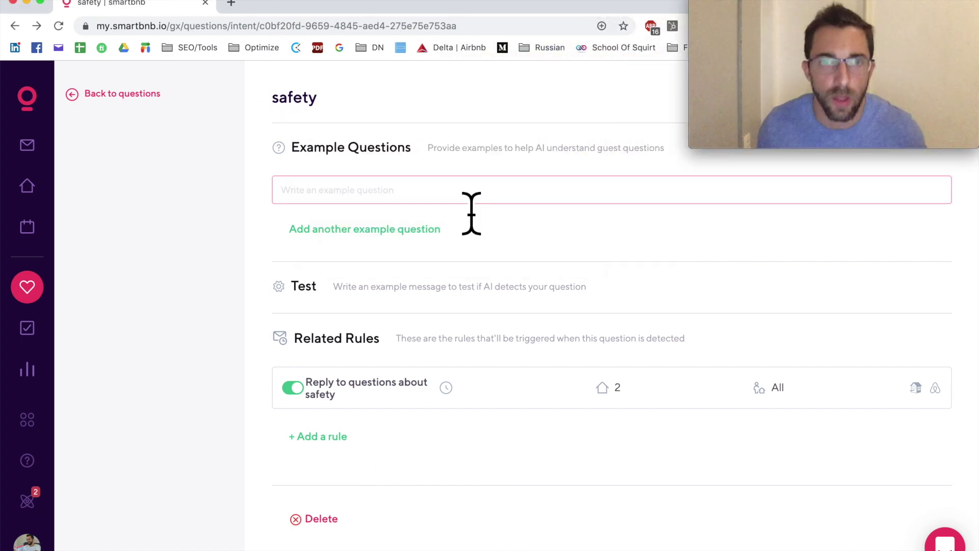
pyautogui.click(470, 200)
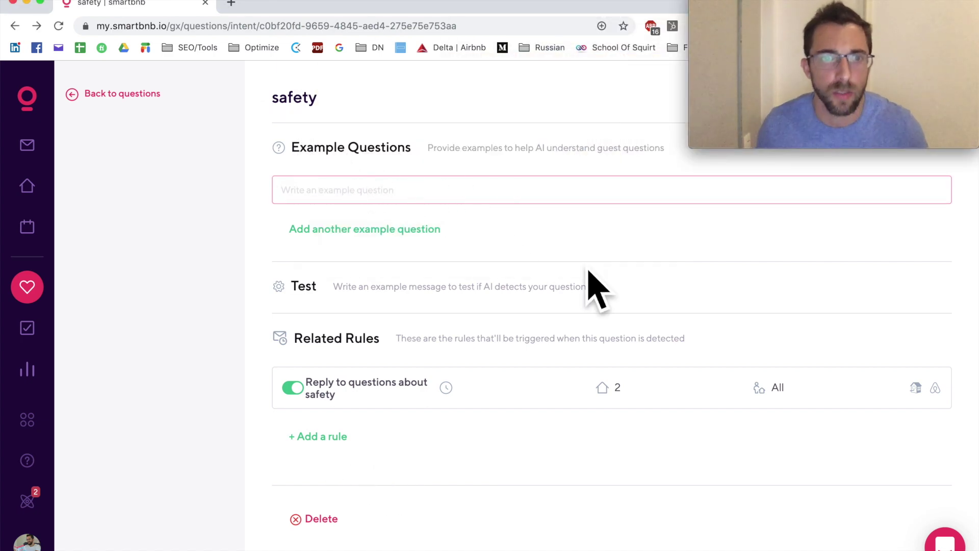
pyautogui.click(372, 229)
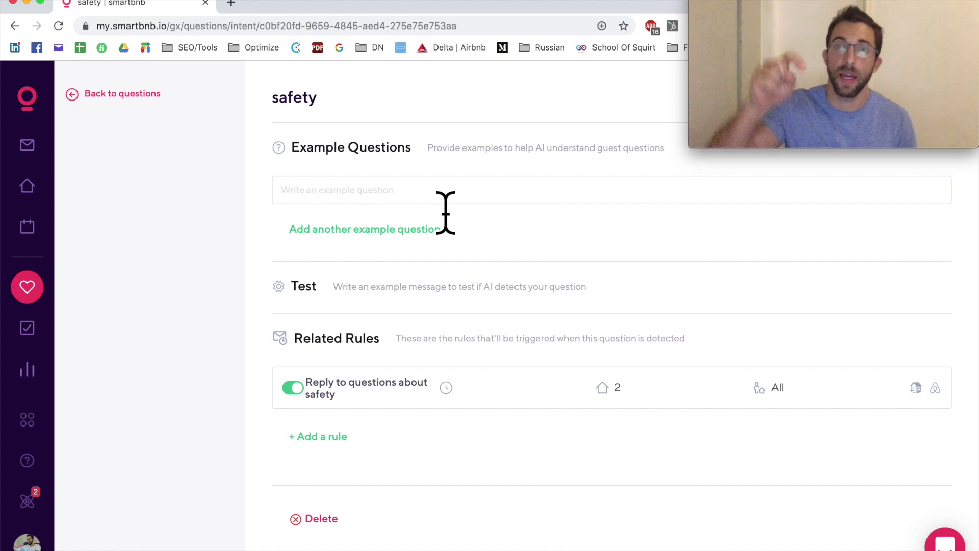
pyautogui.press('super+bracketleft')
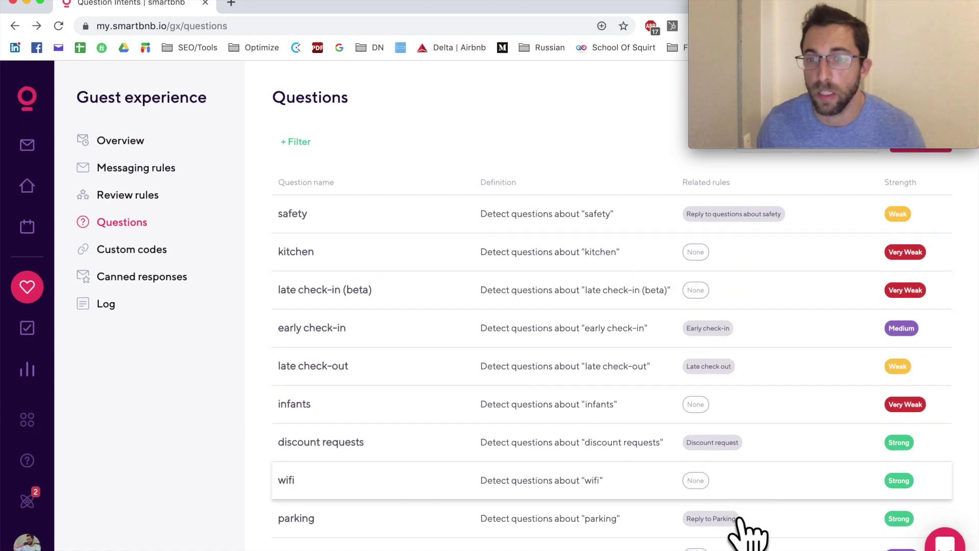
# - Scroll the Questions list, then go to Custom codes in the Guest experience sidebar
pyautogui.scroll(-2, 746, 536)
pyautogui.scroll(2, 746, 536)
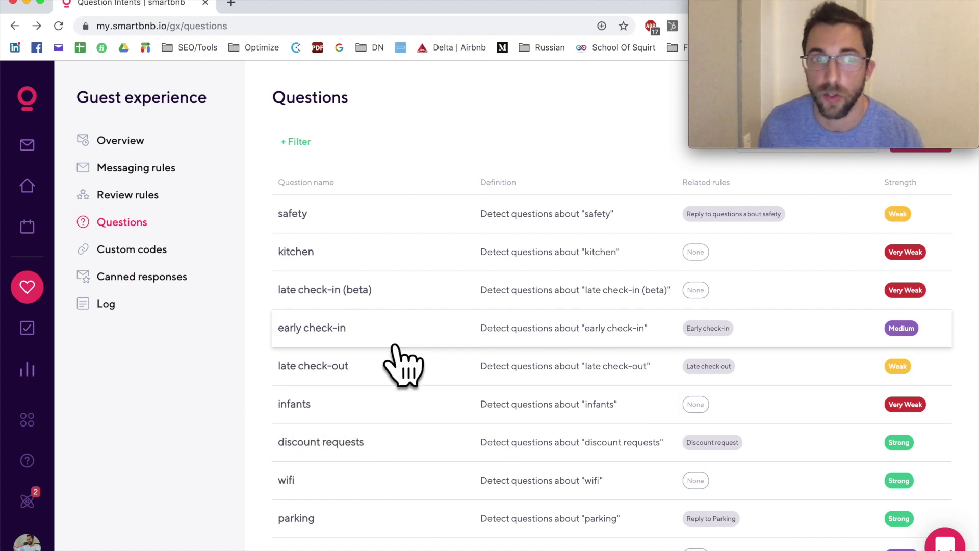
pyautogui.click(150, 253)
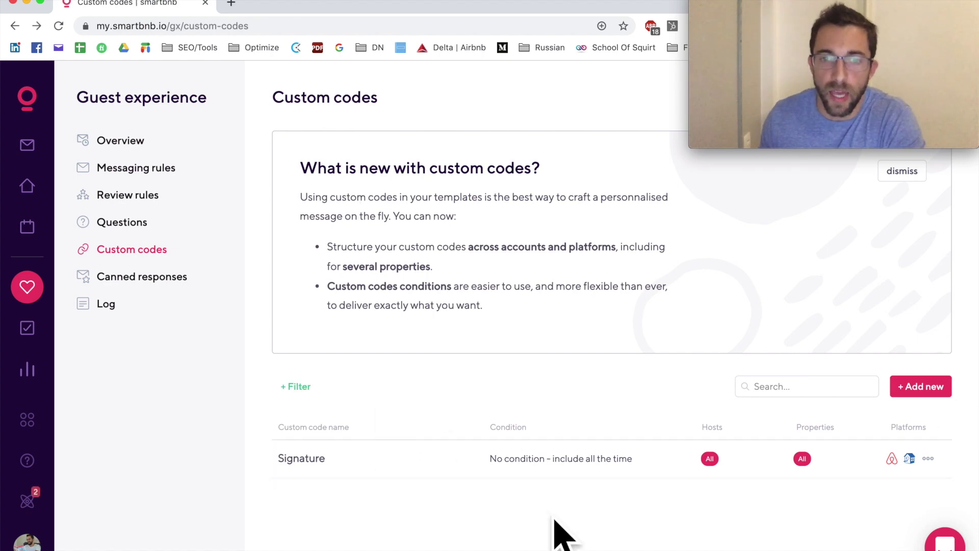
# - Review the Signature custom code's text, condition and scope, then return to the codes list
pyautogui.click(334, 474)
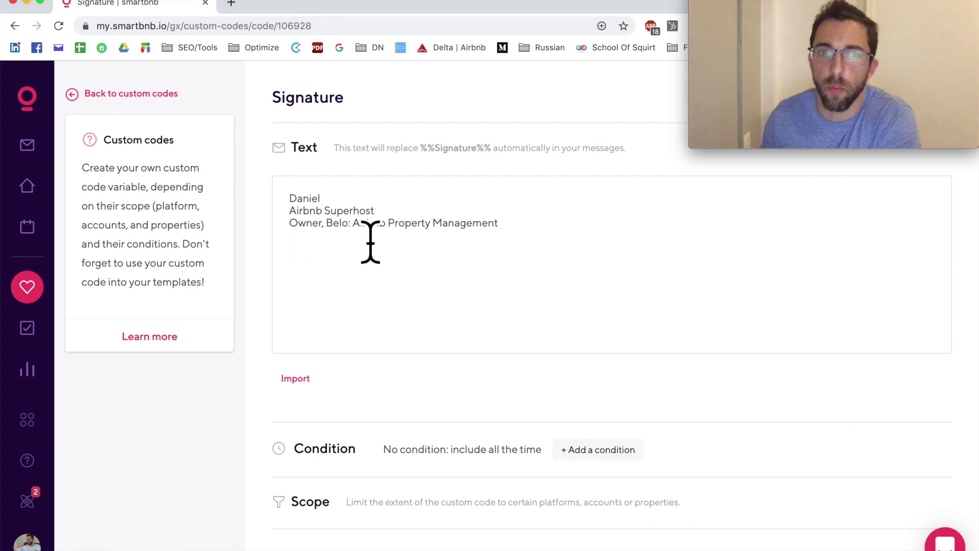
pyautogui.scroll(-2, 646, 295)
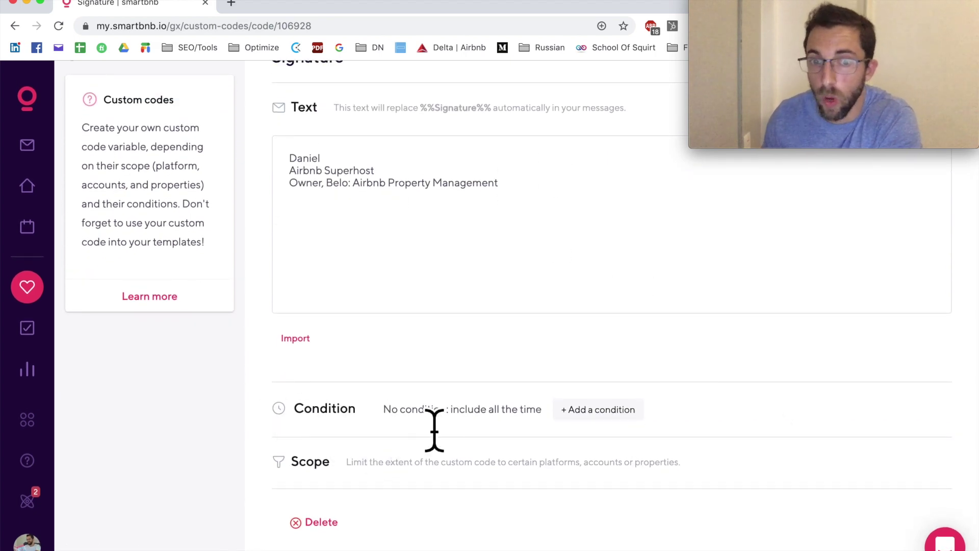
pyautogui.scroll(2, 255, 245)
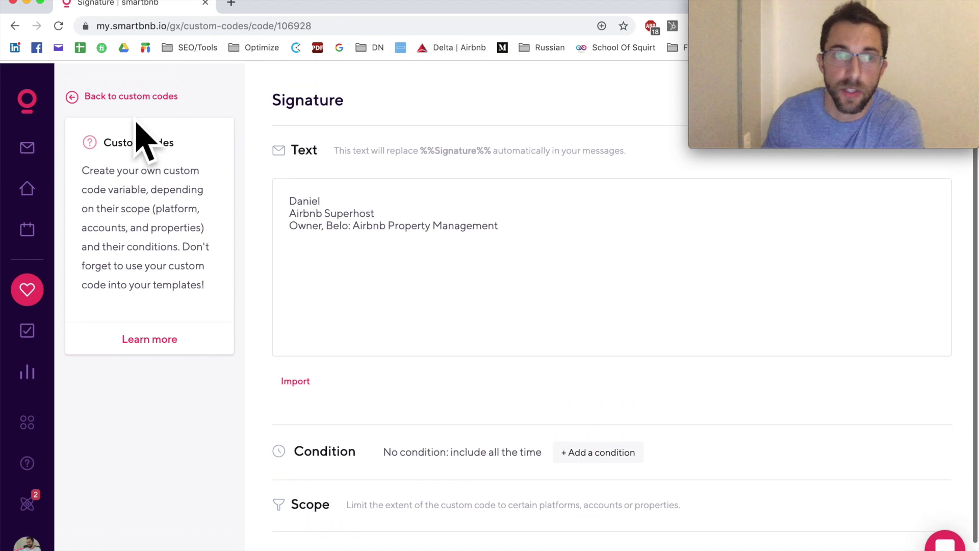
pyautogui.click(127, 97)
# - Browse canned responses like 'early checkin', then go to the Operations overview
pyautogui.click(147, 291)
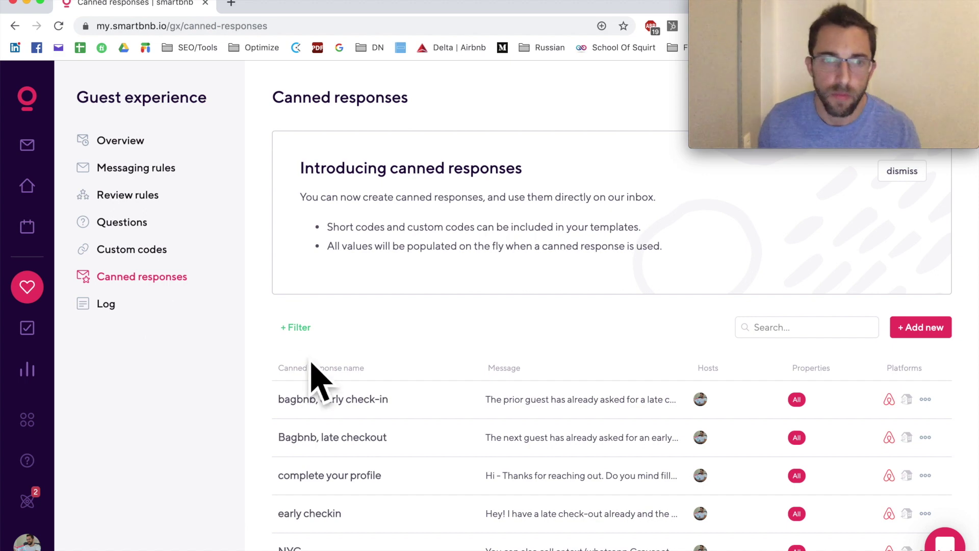
pyautogui.scroll(1, 281, 357)
pyautogui.scroll(-2, 281, 382)
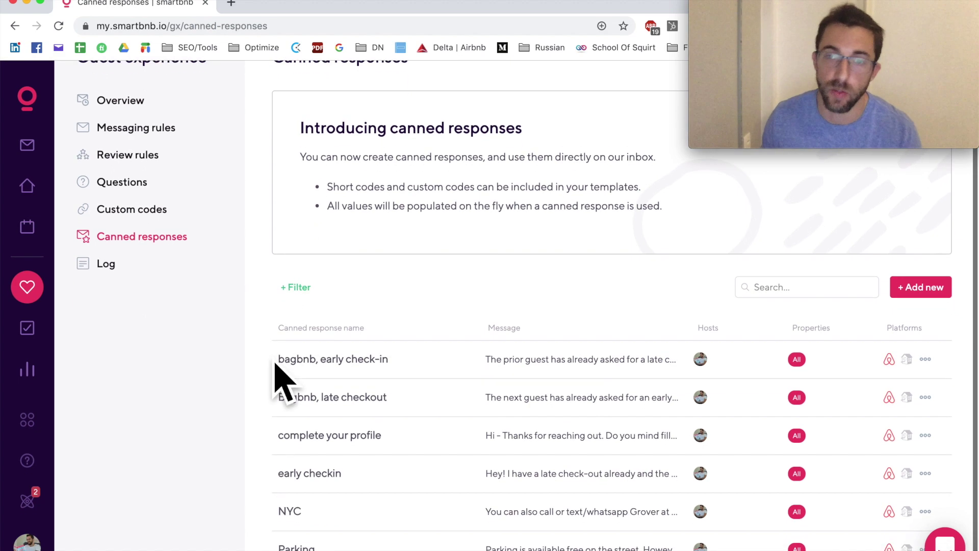
pyautogui.scroll(-1, 306, 383)
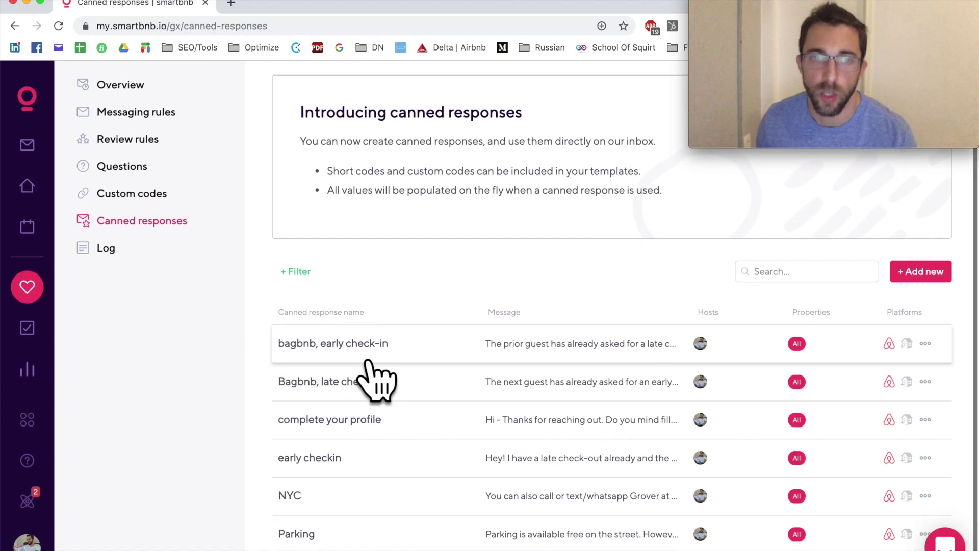
pyautogui.scroll(-1, 444, 383)
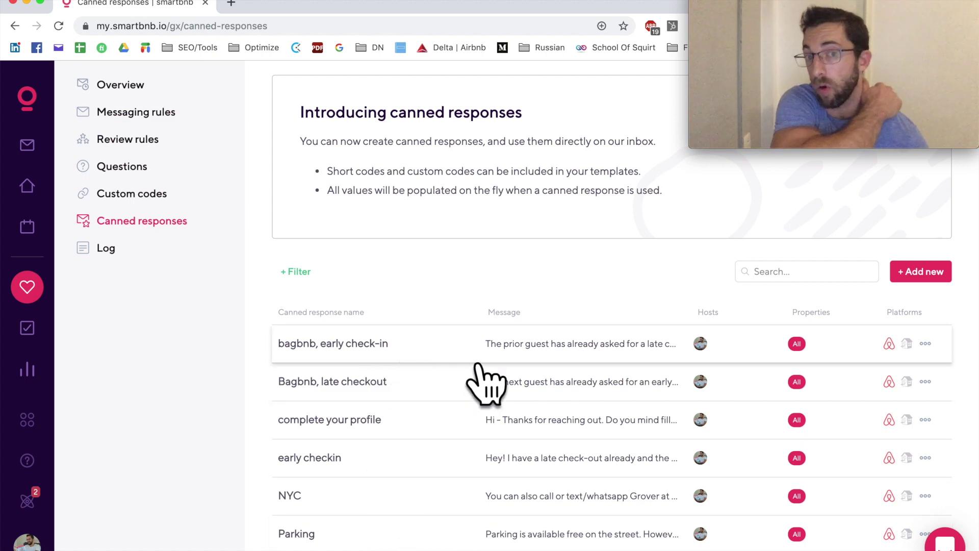
pyautogui.click(31, 329)
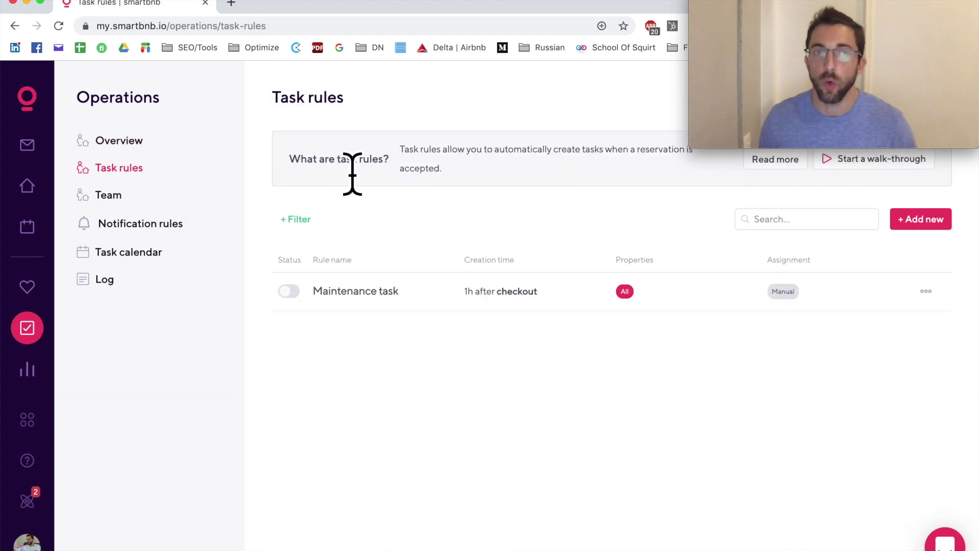
# - Clear a stray text selection, then start and abandon adding a new team member
pyautogui.moveTo(341, 161); pyautogui.dragTo(348, 161)
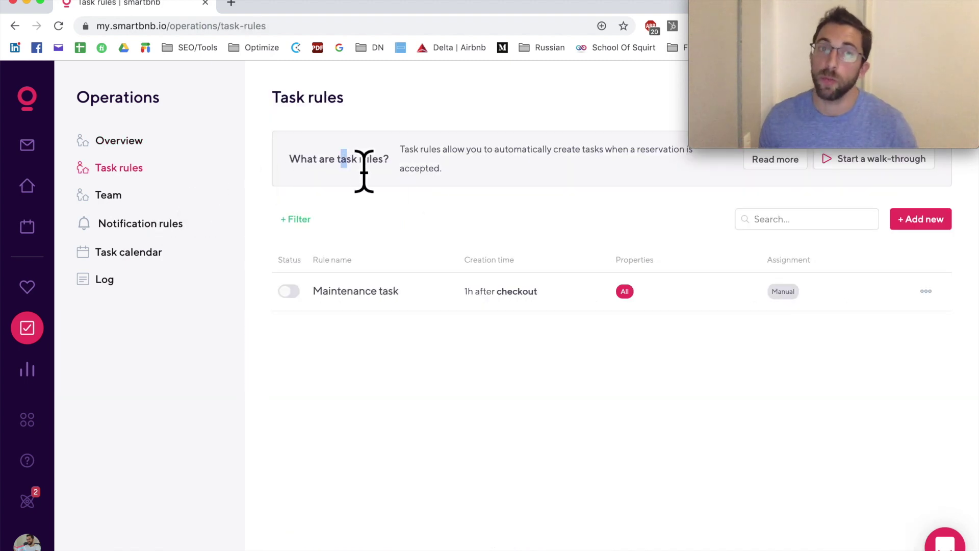
pyautogui.click(551, 185)
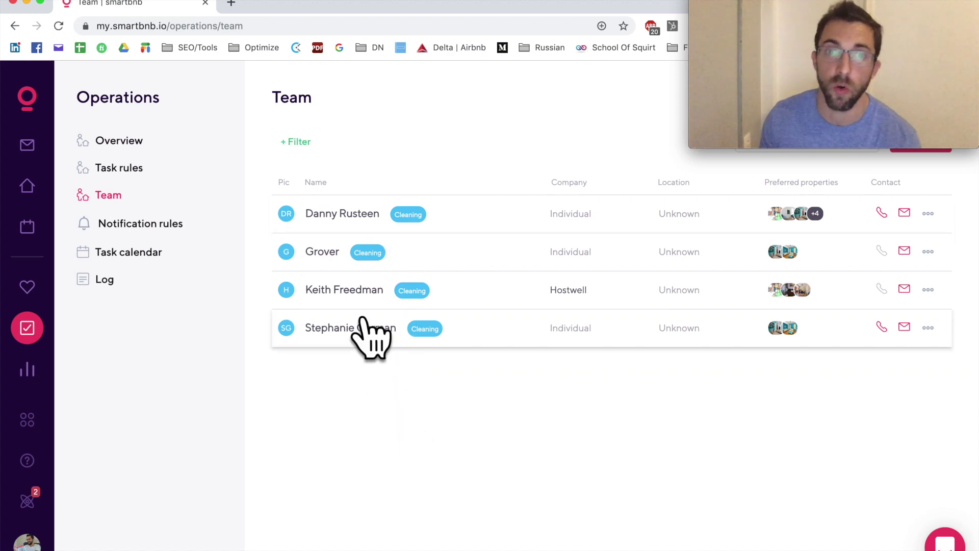
pyautogui.moveTo(827, 11); pyautogui.dragTo(623, 11)
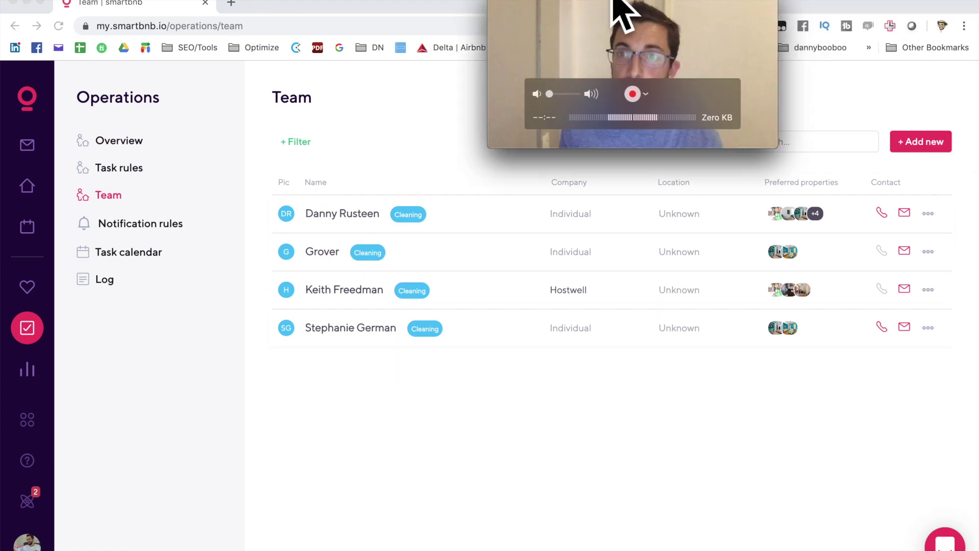
pyautogui.click(941, 141)
pyautogui.scroll(1, 367, 266)
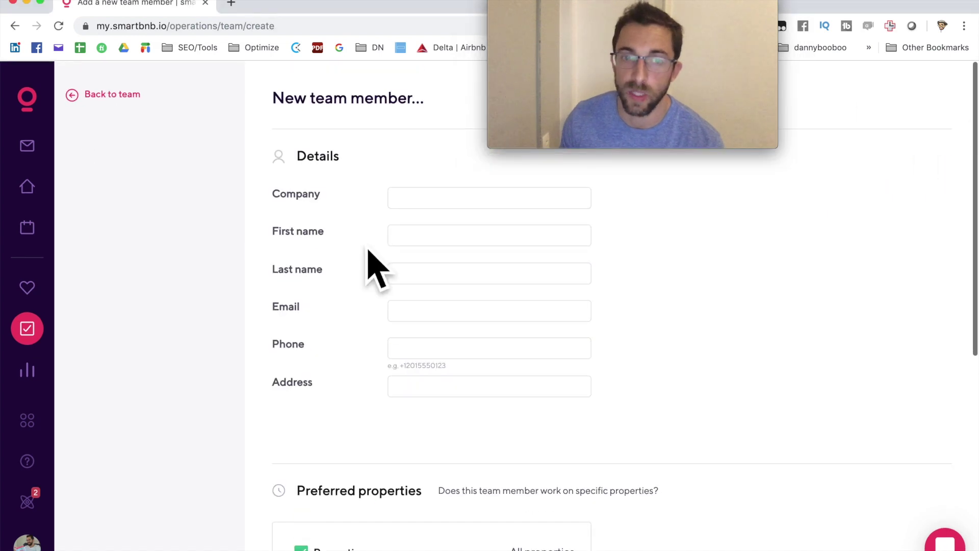
pyautogui.scroll(-5, 367, 266)
pyautogui.press('super+bracketleft')
# - View notification rules filtered to reminders, then move on to Metrics
pyautogui.click(159, 255)
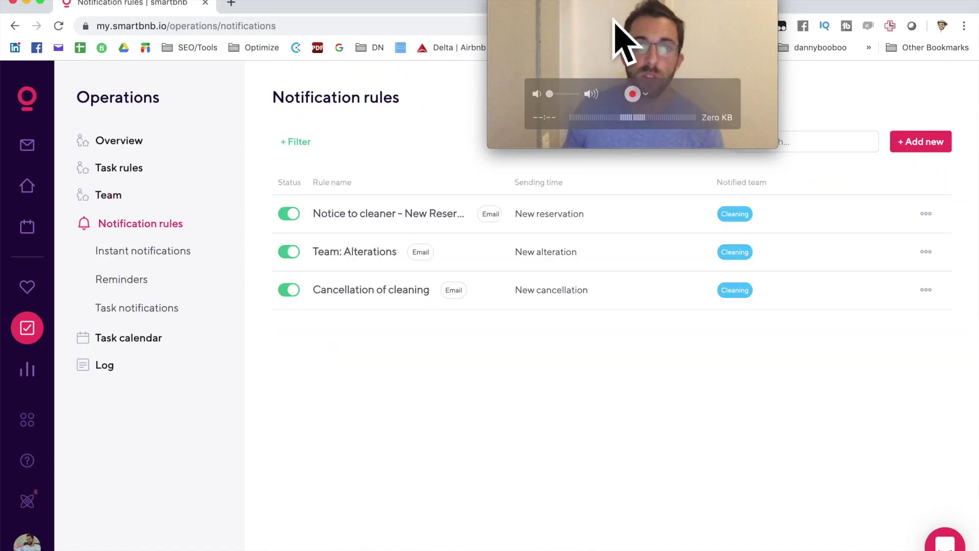
pyautogui.moveTo(580, 22); pyautogui.dragTo(798, 8)
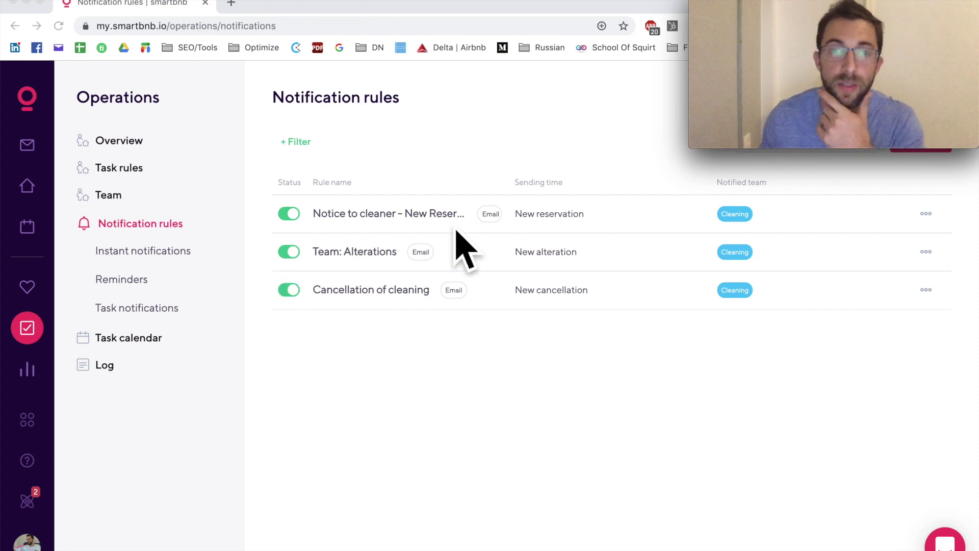
pyautogui.click(115, 281)
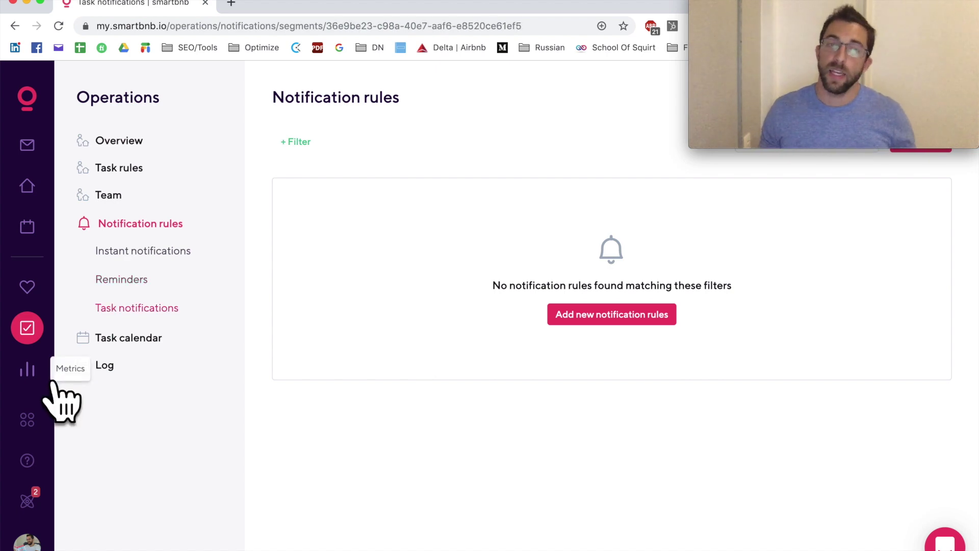
pyautogui.click(54, 383)
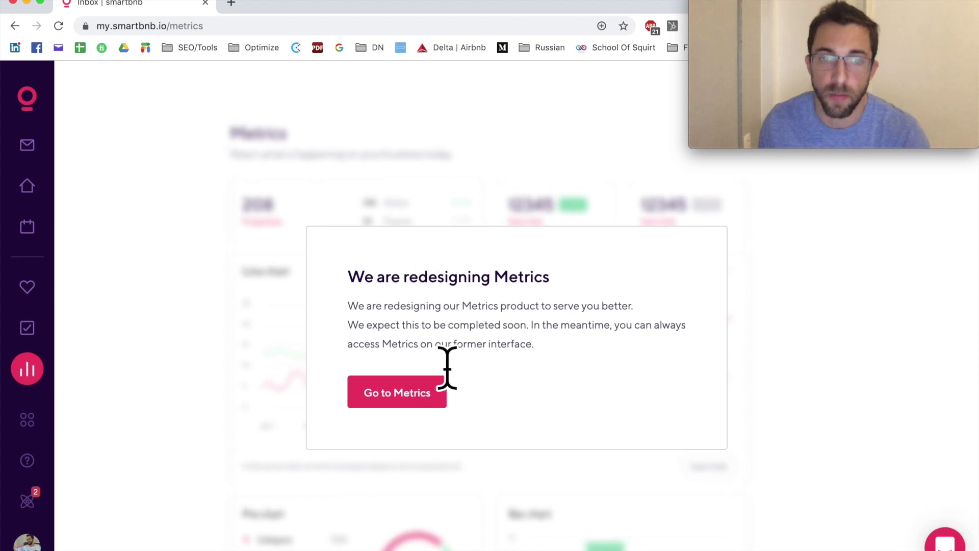
# - Open the Early vs Late Bookings chart in the former Metrics interface for Aug 27–Sep 26, 2019
pyautogui.click(420, 407)
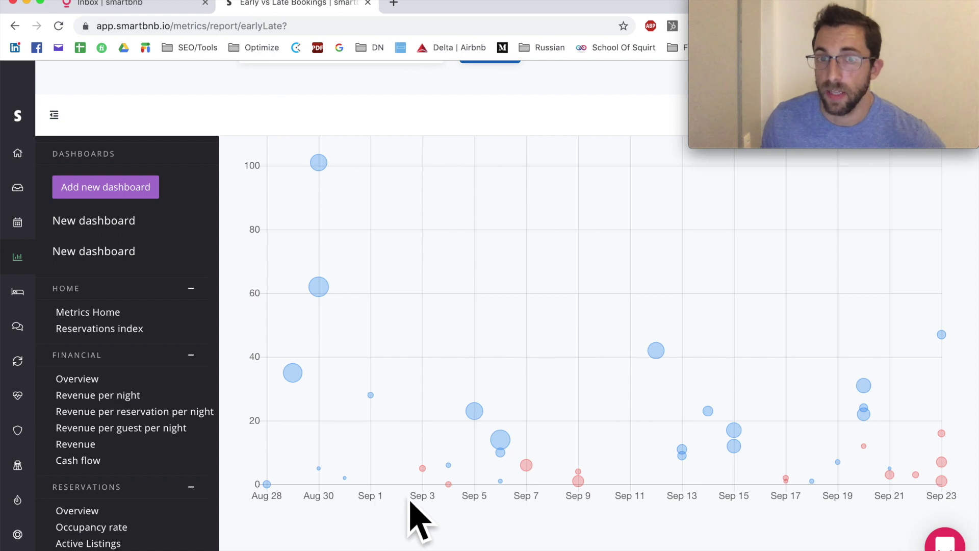
pyautogui.moveTo(531, 420); pyautogui.dragTo(502, 456)
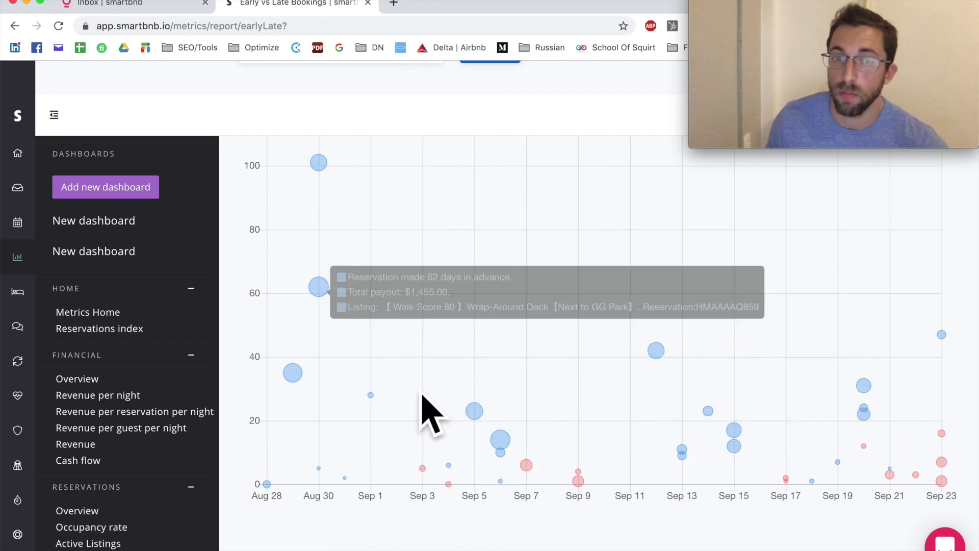
pyautogui.scroll(4, 386, 283)
pyautogui.click(433, 259)
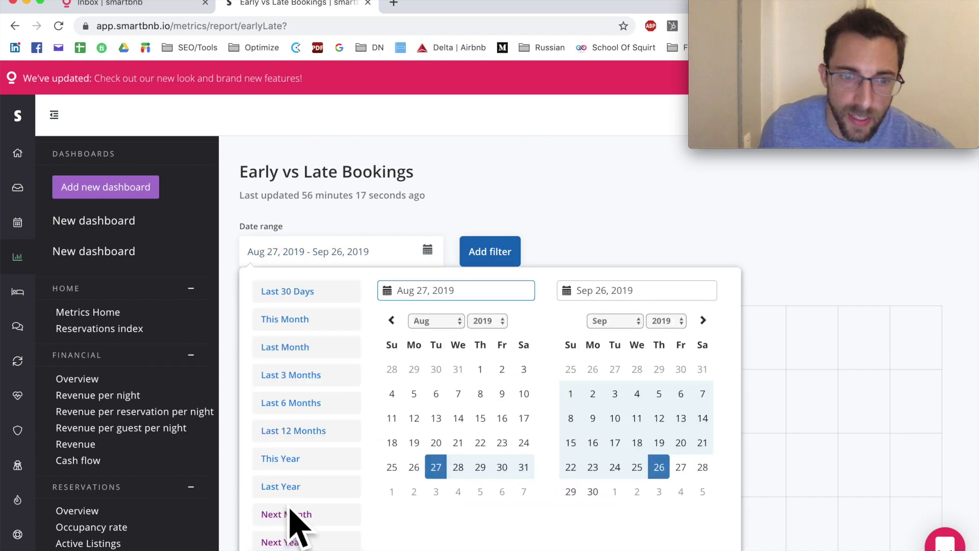
# - Widen the Early vs Late Bookings date range to Jan 01–Sep 26, 2019
pyautogui.click(319, 467)
pyautogui.click(529, 281)
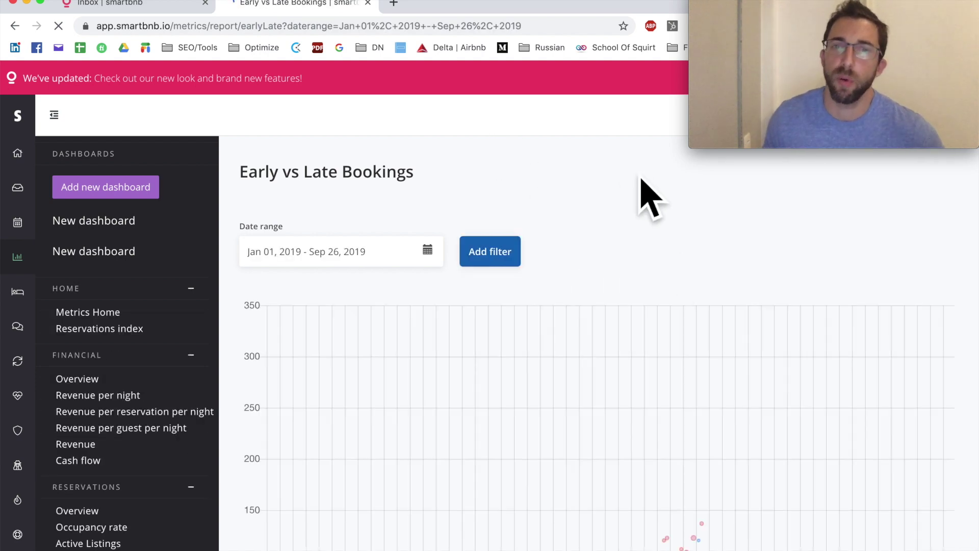
pyautogui.scroll(-5, 621, 213)
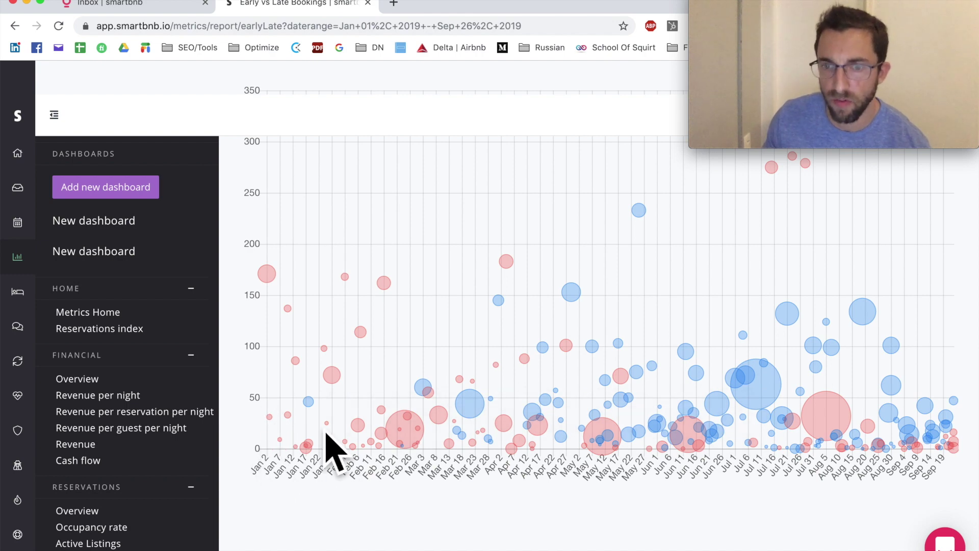
# - Return to the main Smartbnb tab and open the Apps integrations page
pyautogui.moveTo(413, 432)
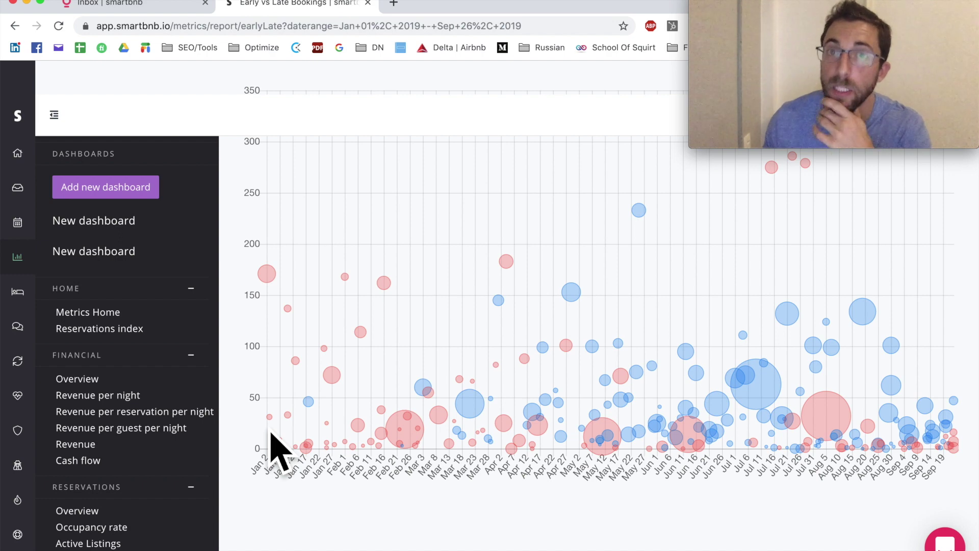
pyautogui.click(112, 4)
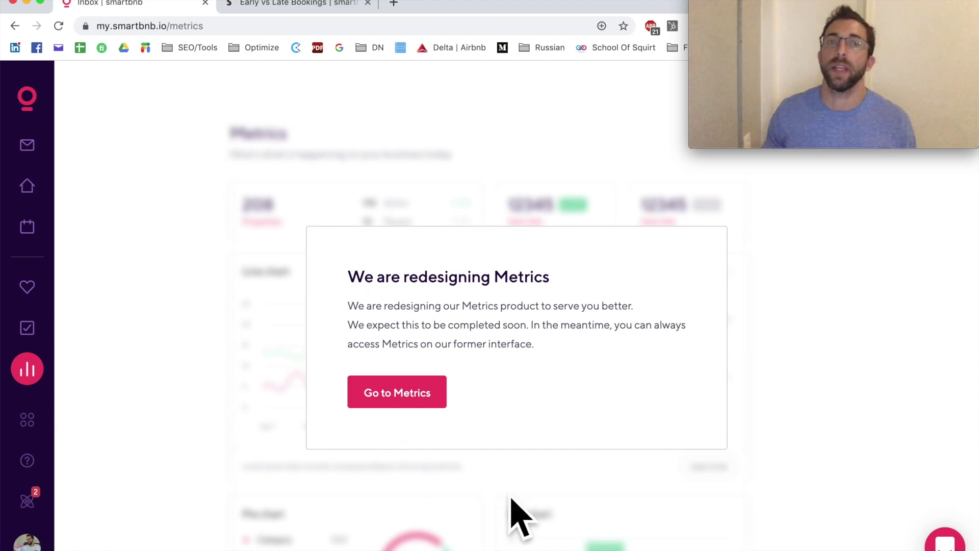
pyautogui.click(28, 419)
# - Visit Connected accounts, start then cancel adding a new account, then view User management and Notifications
pyautogui.click(27, 542)
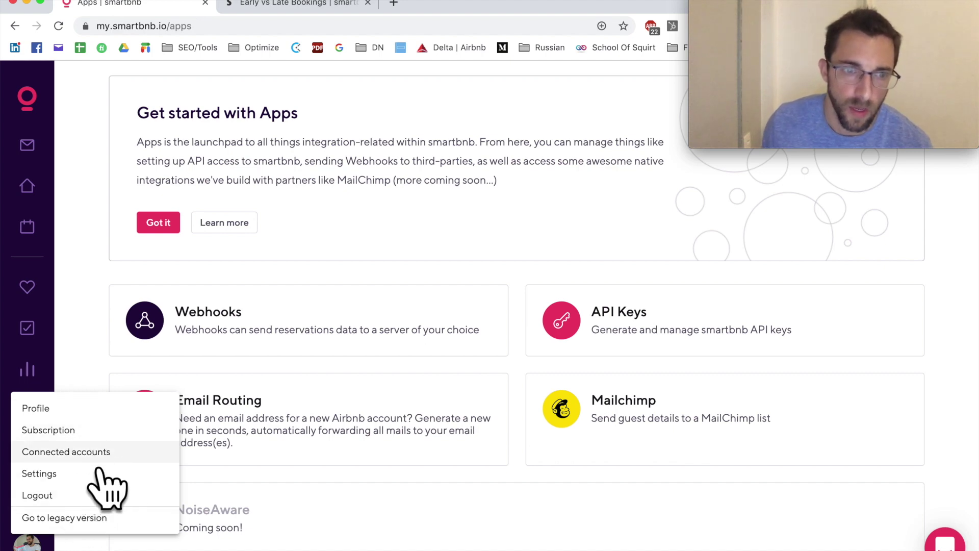
pyautogui.click(82, 452)
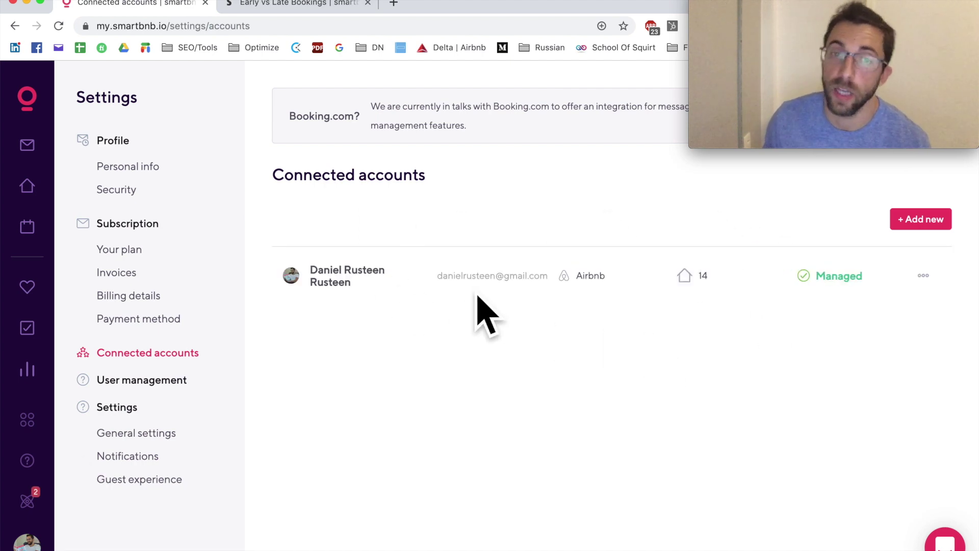
pyautogui.click(933, 223)
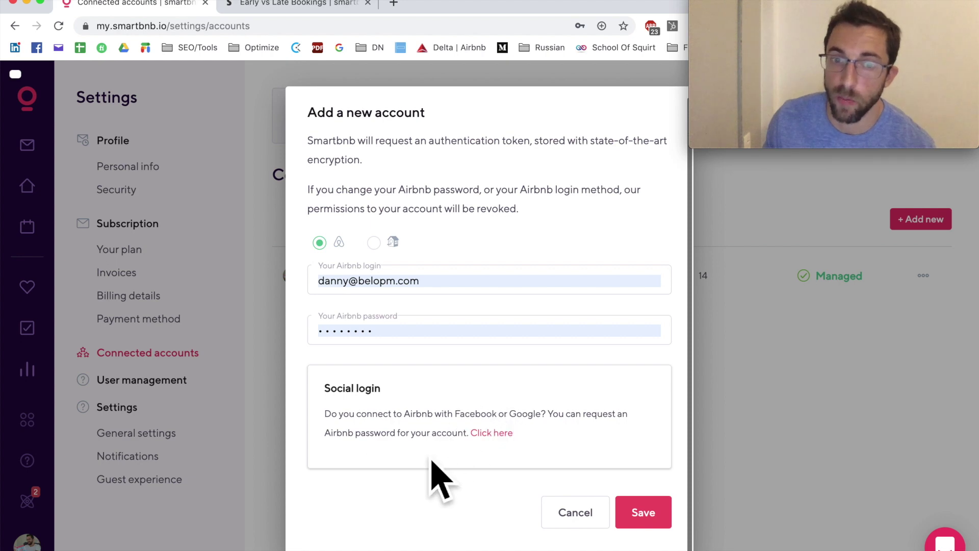
pyautogui.click(597, 520)
pyautogui.click(138, 383)
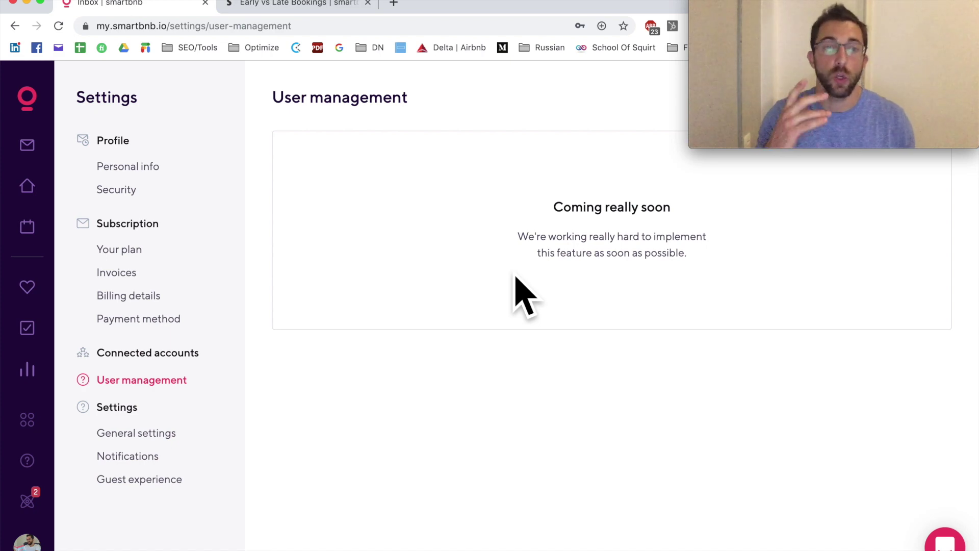
pyautogui.click(148, 461)
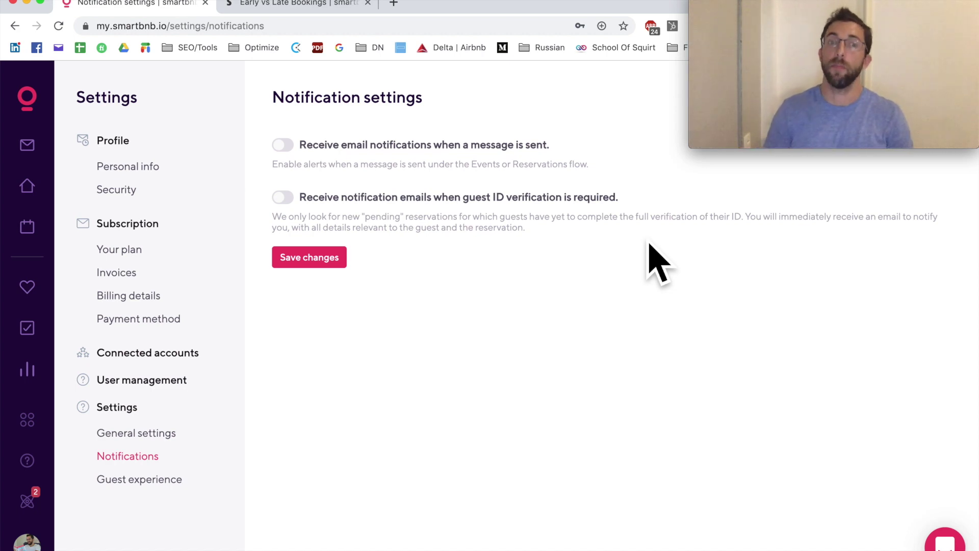
# - Open Guest experience settings, showing automatic flight tracking and 9am–9pm time restrictions
pyautogui.click(178, 499)
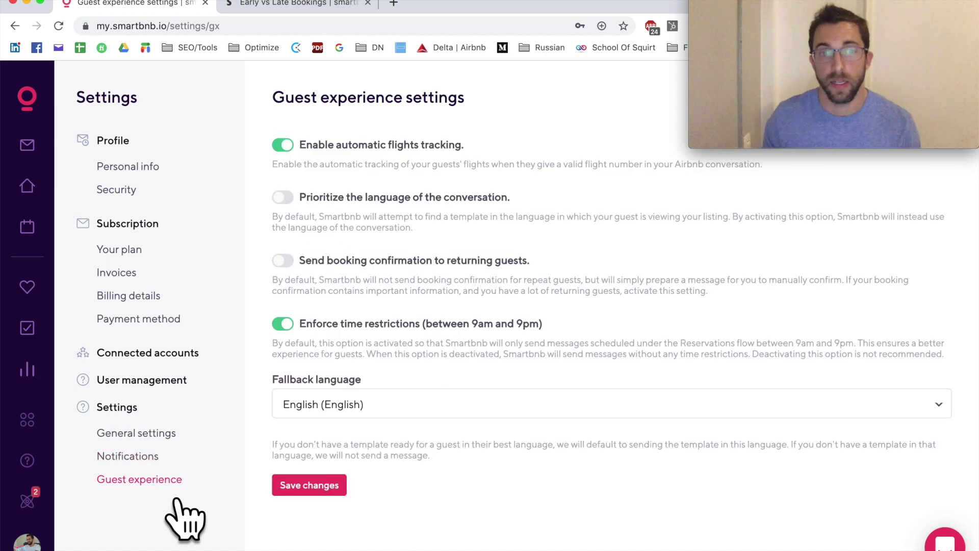